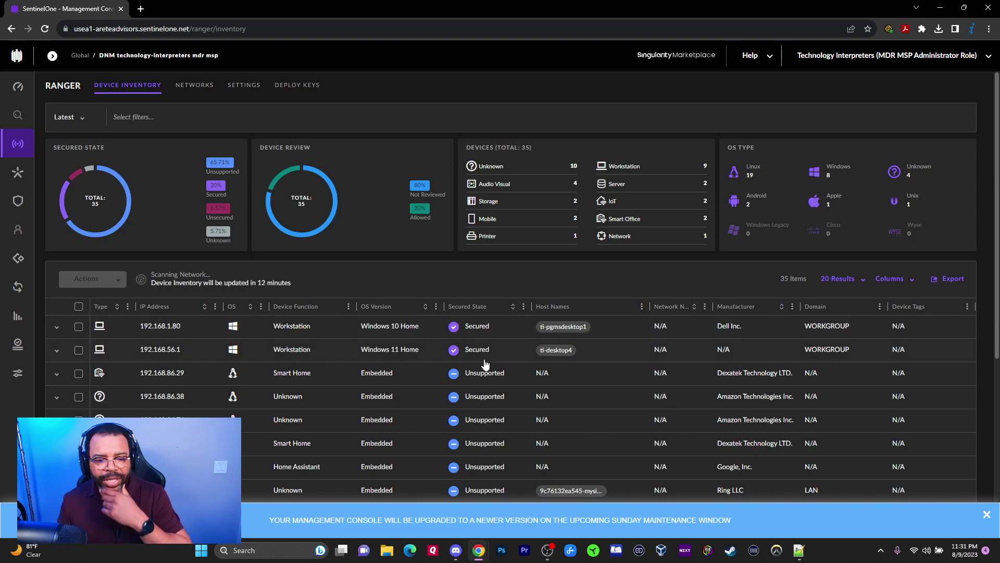
Step: Review the columns available for the device inventory table, from Type through Detected from Site, and close the column list
left_click(906, 282)
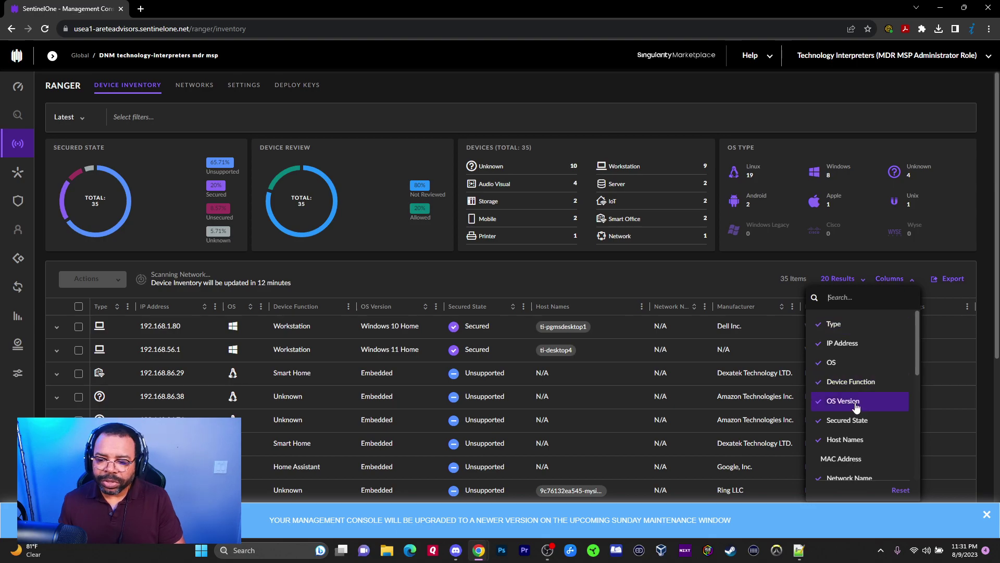
scroll(862, 399, "down", 3)
scroll(860, 401, "up", 2)
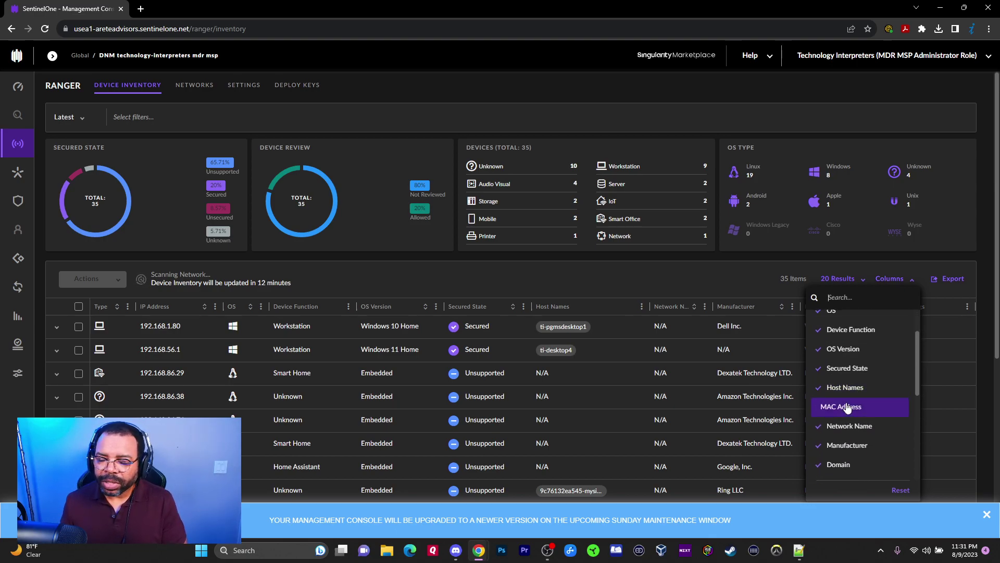
scroll(847, 409, "down", 1)
scroll(841, 425, "down", 2)
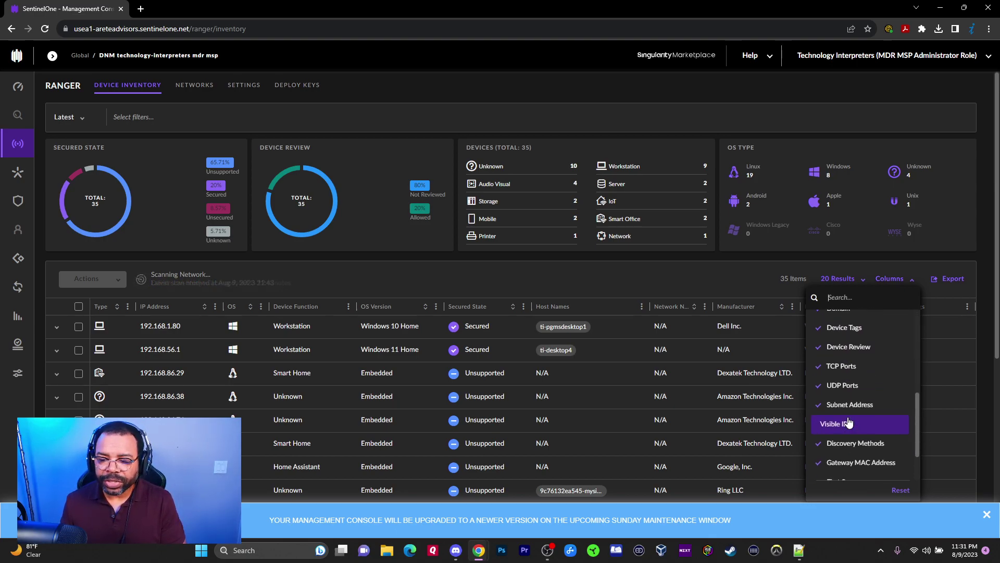
left_click(832, 422)
scroll(832, 428, "down", 3)
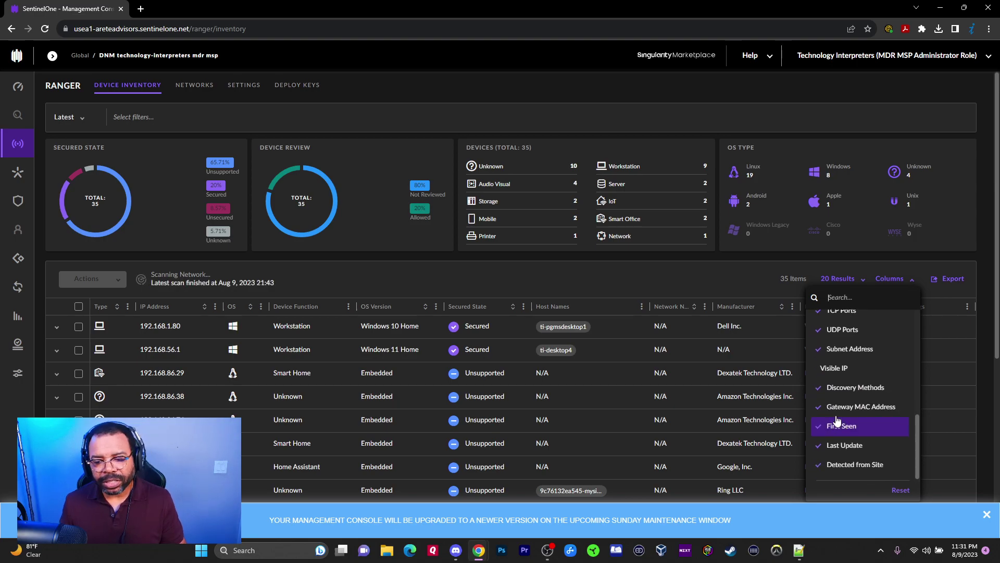
left_click(480, 279)
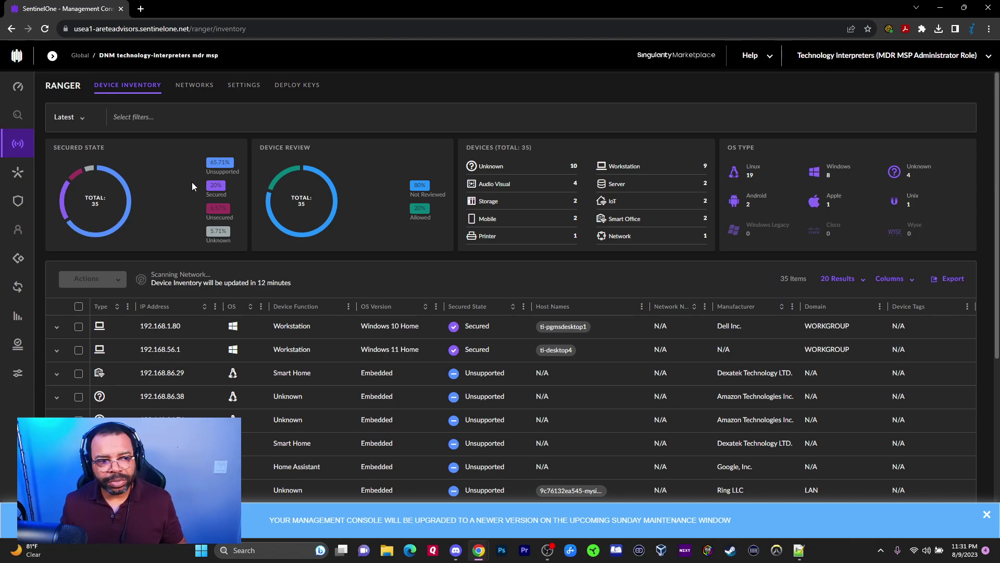
Step: Expand the account's site list to view its sites and collapse it again
left_click(52, 56)
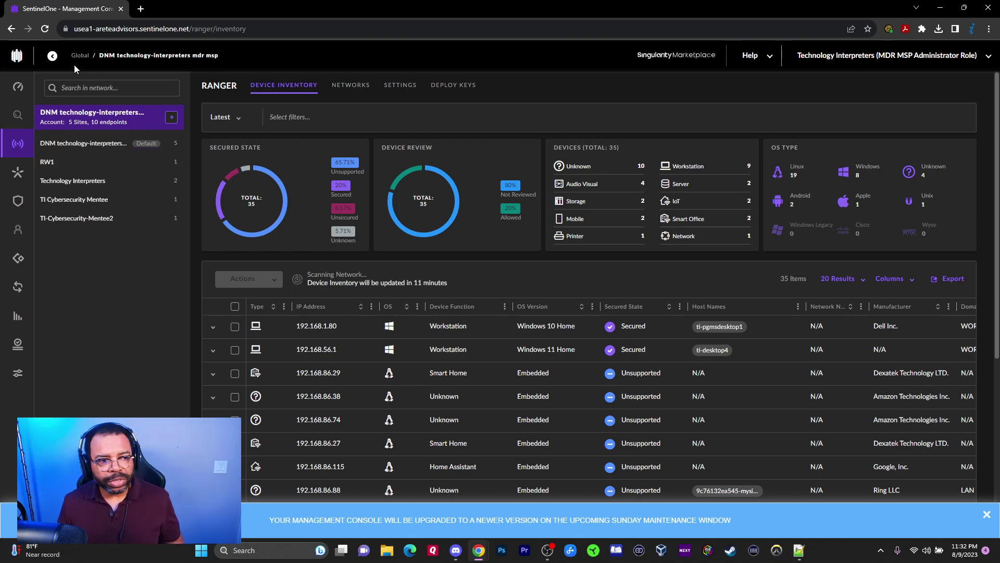
left_click(51, 56)
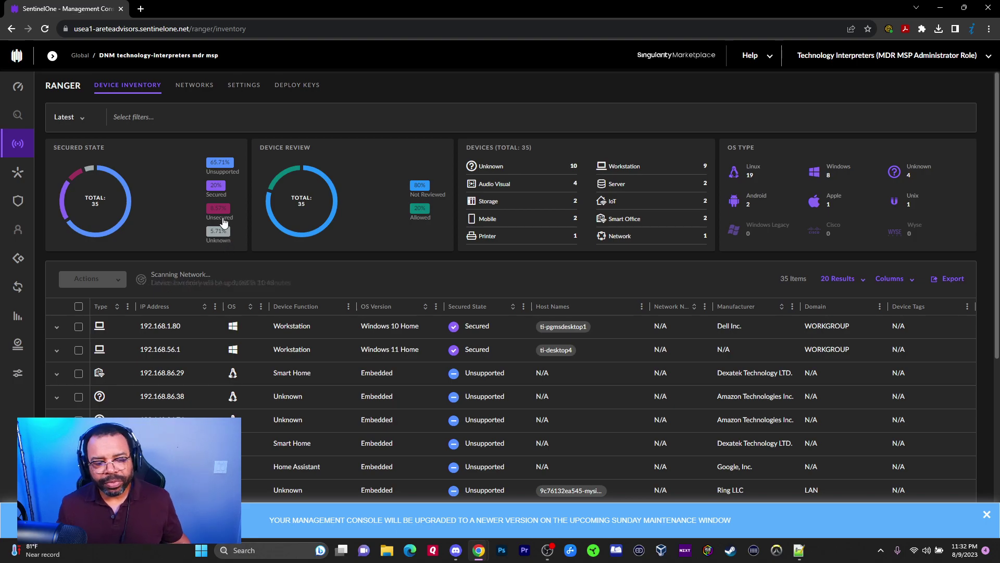
Step: Filter the device inventory to the Unsupported secured state, dismissing the console upgrade notice, and clear the filter after viewing the devices
left_click(216, 163)
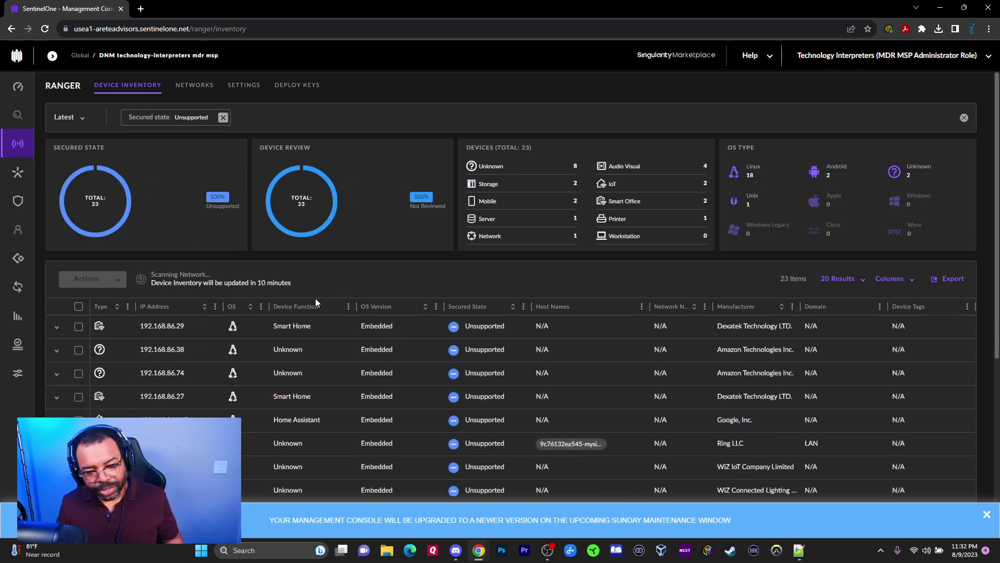
left_click(987, 515)
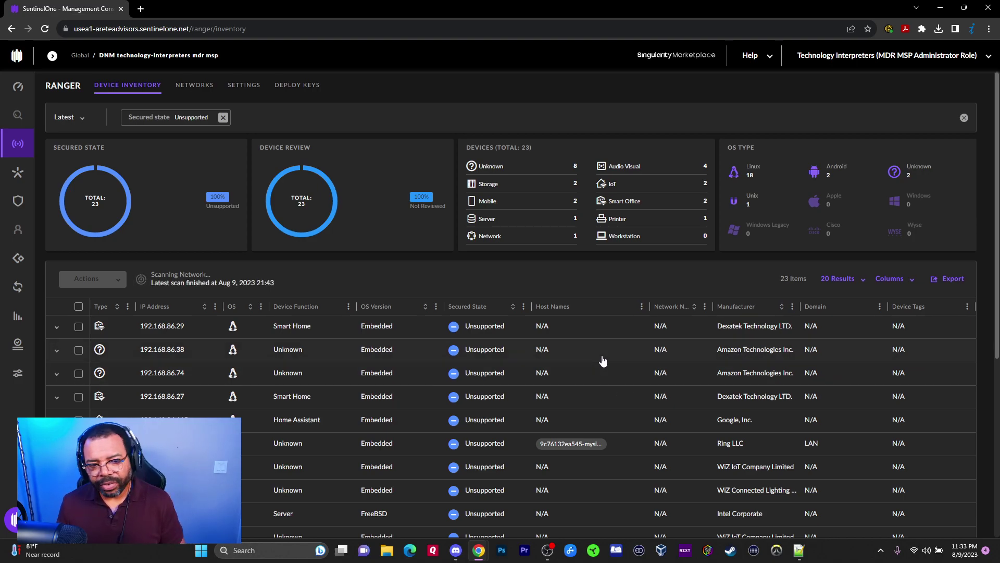
left_click(223, 118)
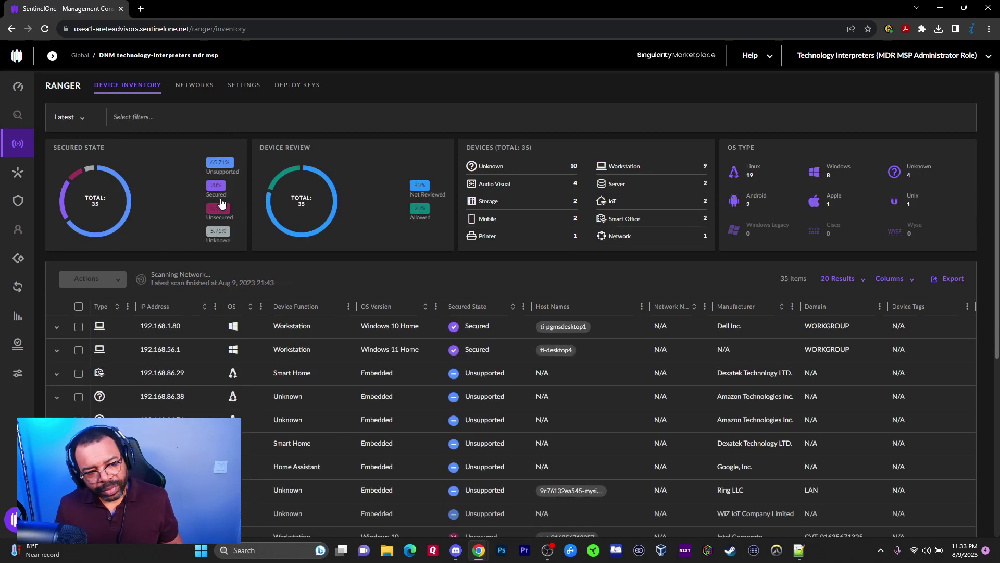
Step: Filter the device inventory to Unsecured devices, and replace that filter with the Unknown secured state
left_click(221, 211)
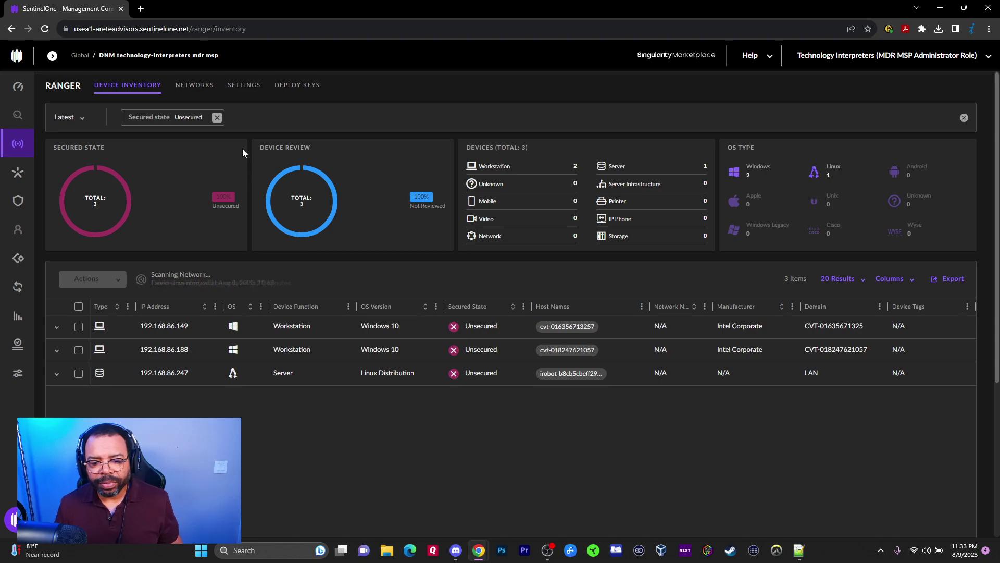
left_click(217, 117)
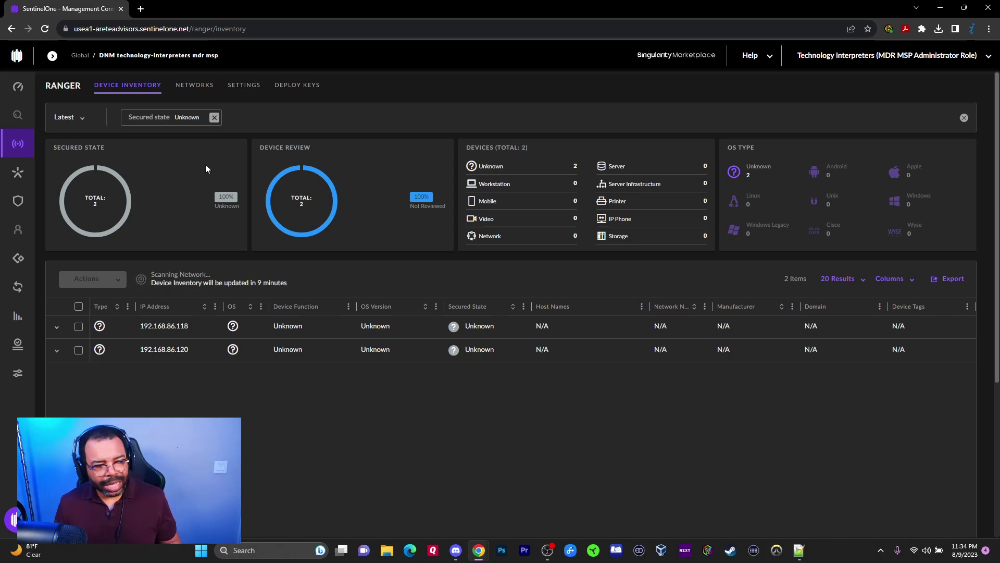
Step: Expand the inventory filters and examine the available categories, including OS, device type, discovery methods, fingerprinting data, last seen and first seen
left_click(215, 118)
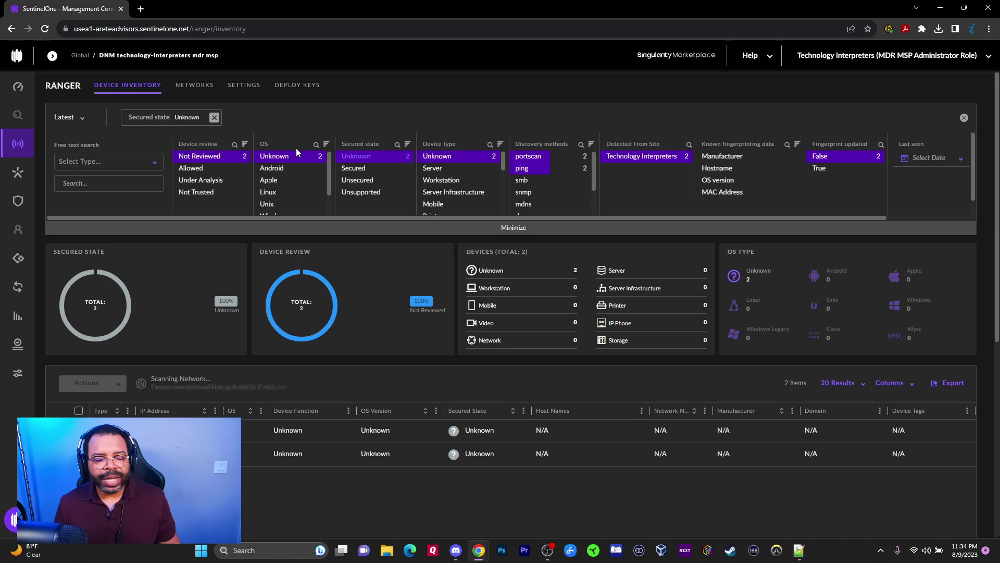
scroll(288, 204, "down", 2)
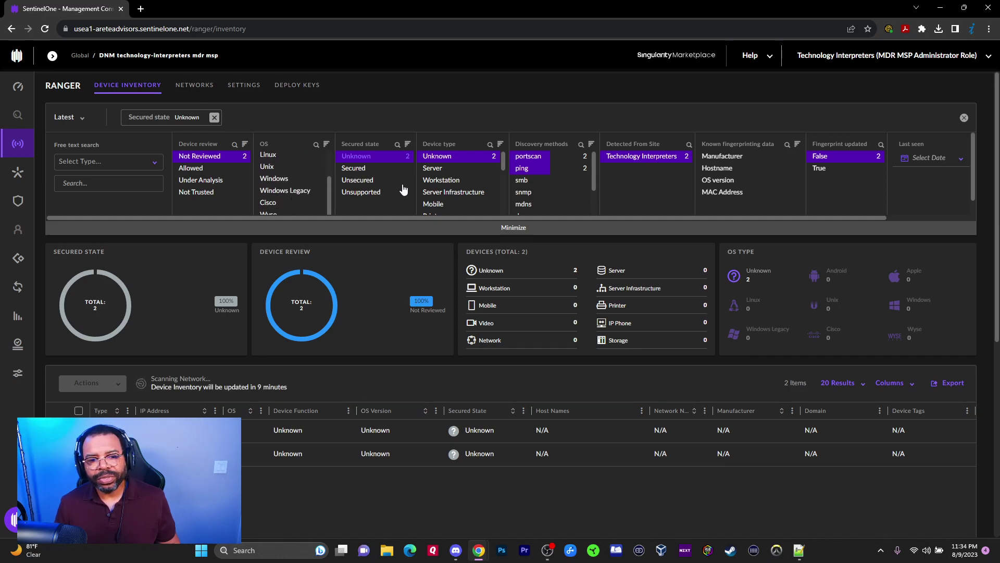
scroll(444, 179, "down", 5)
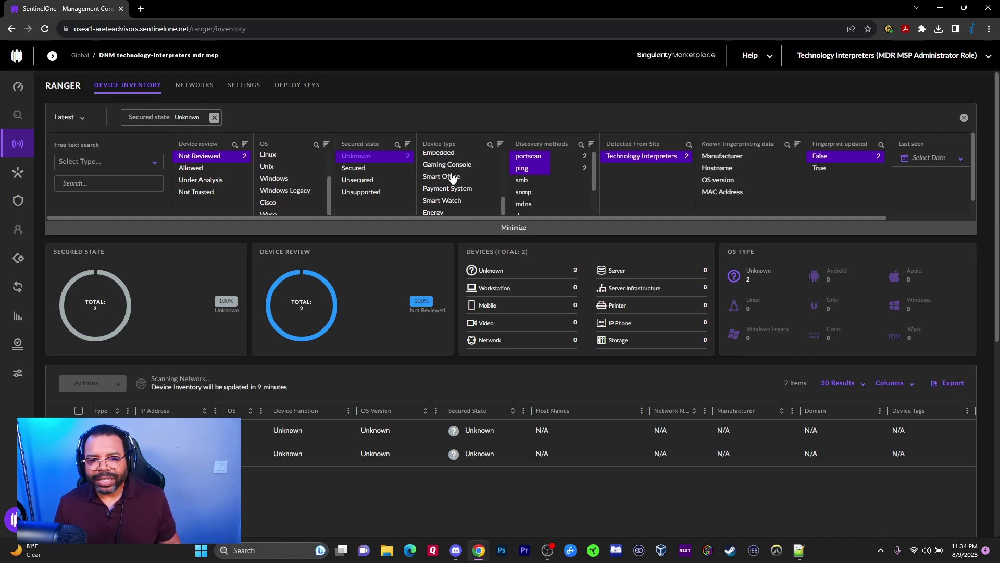
scroll(539, 180, "down", 2)
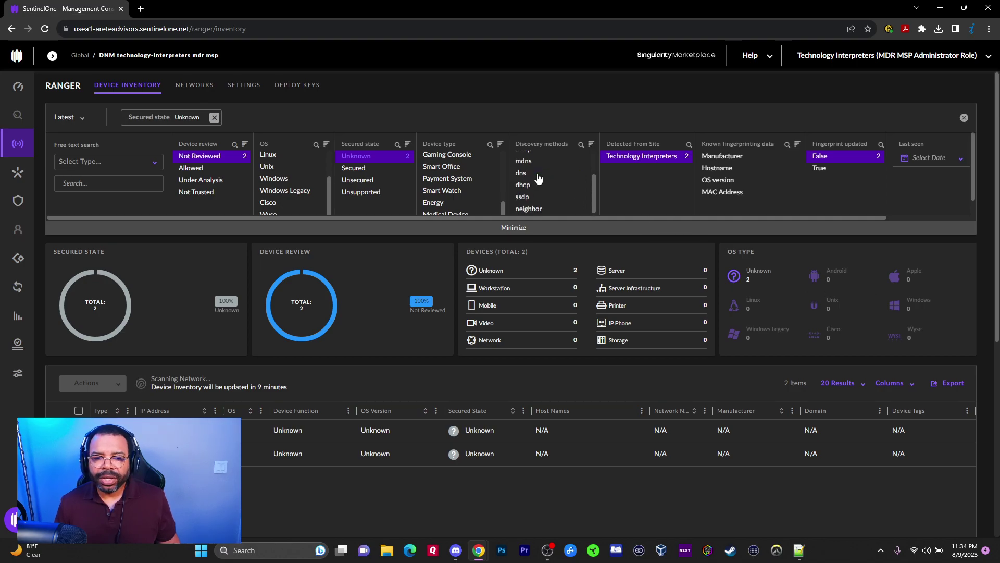
scroll(539, 174, "up", 2)
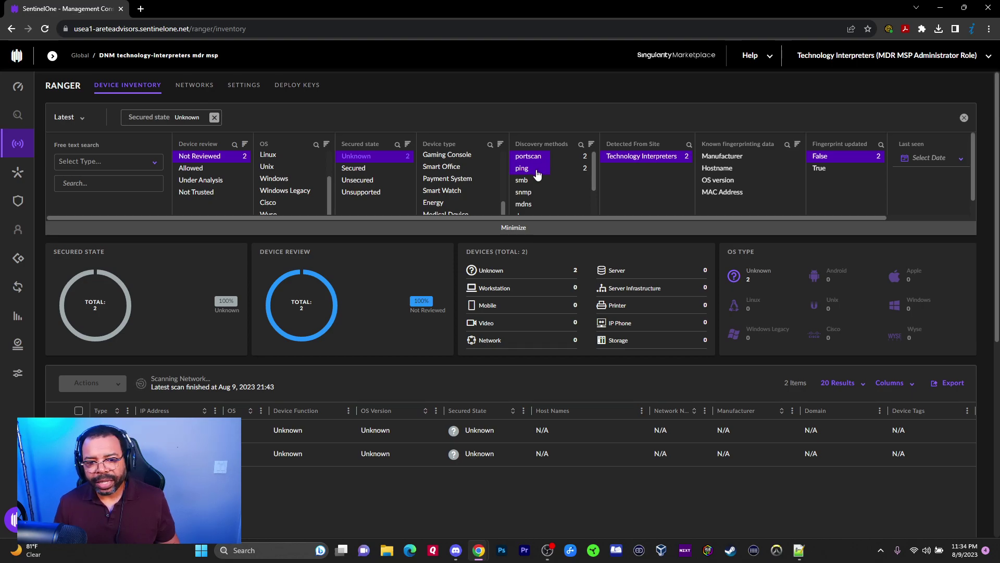
scroll(538, 174, "down", 2)
scroll(538, 175, "down", 1)
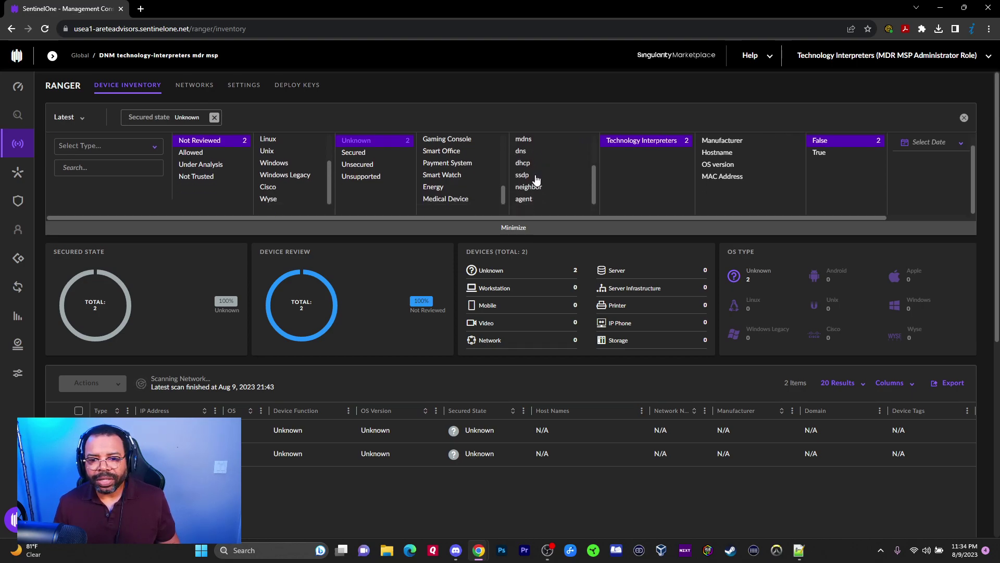
scroll(536, 180, "up", 2)
scroll(581, 179, "up", 1)
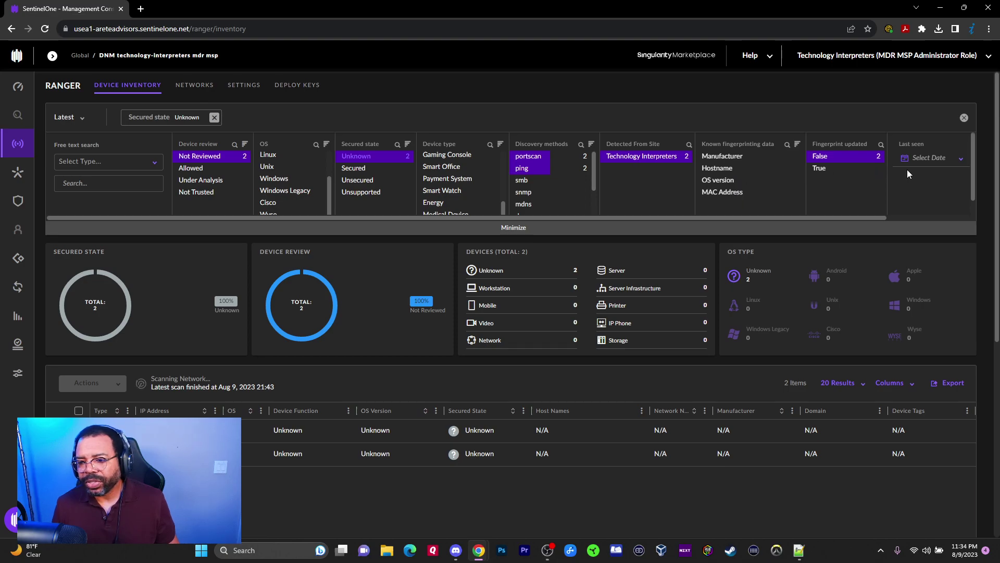
left_click_drag(884, 218, 969, 208)
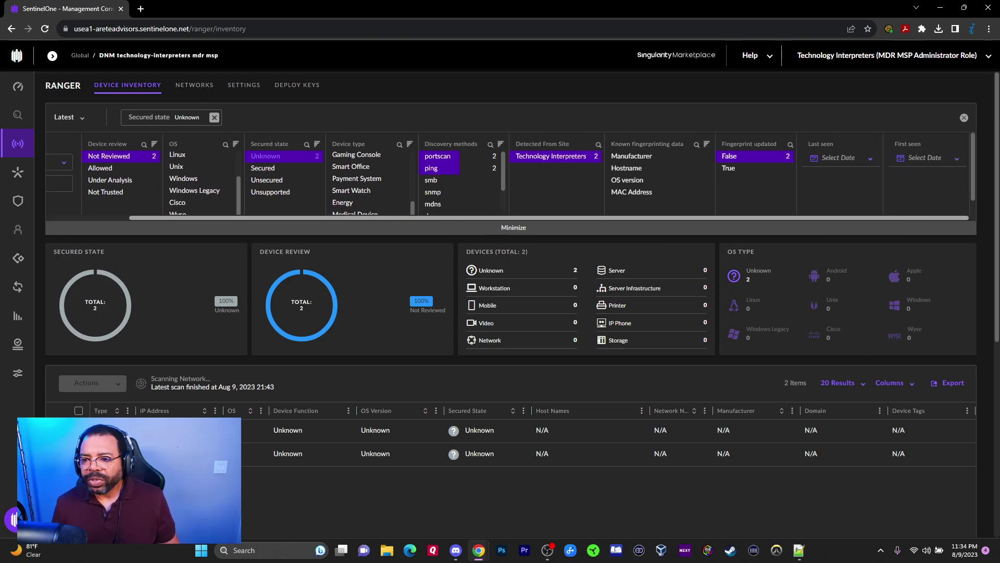
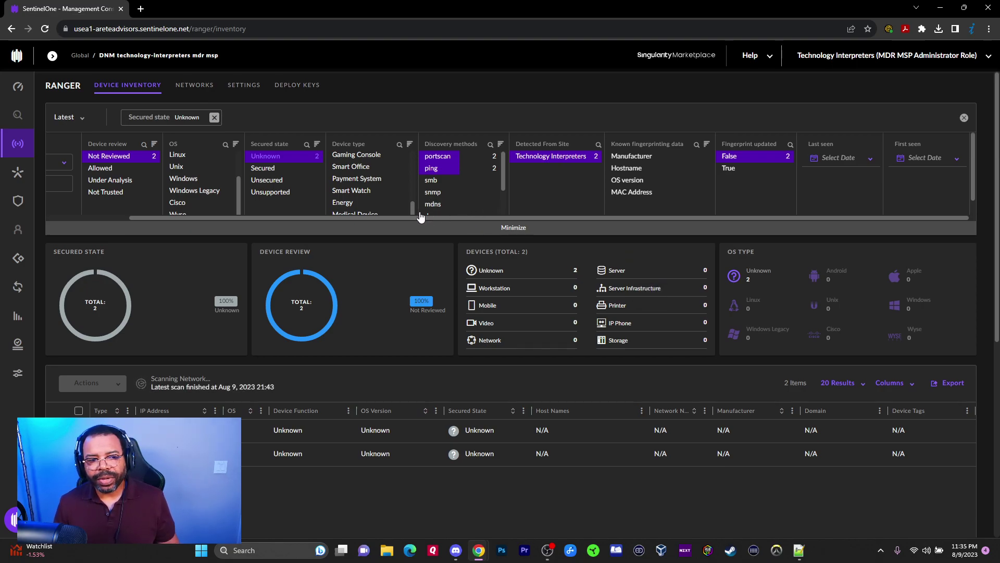
Step: Replace the Unknown secured state filter with a device review filter for Not Reviewed devices
left_click(214, 117)
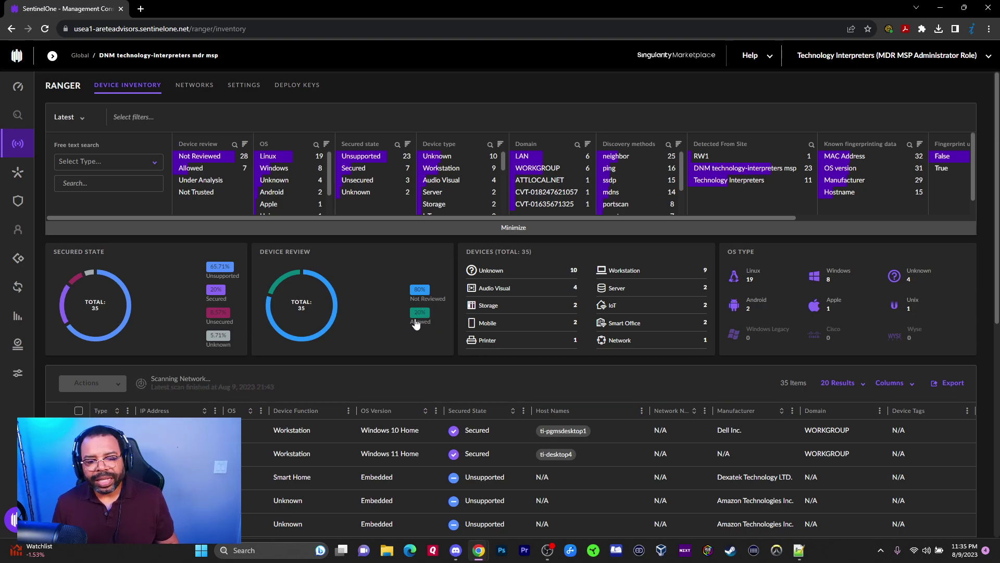
mouse_move(308, 283)
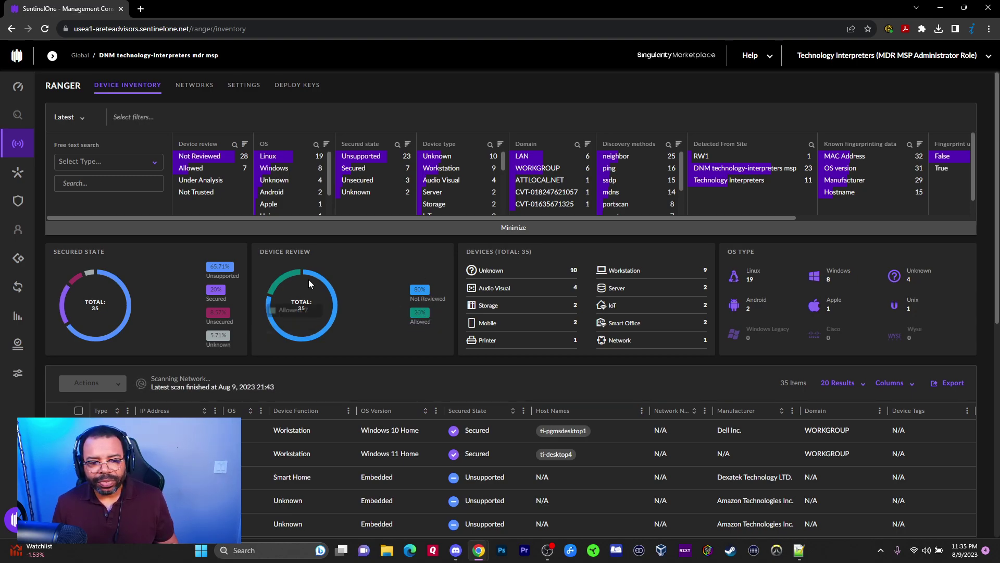
left_click(421, 290)
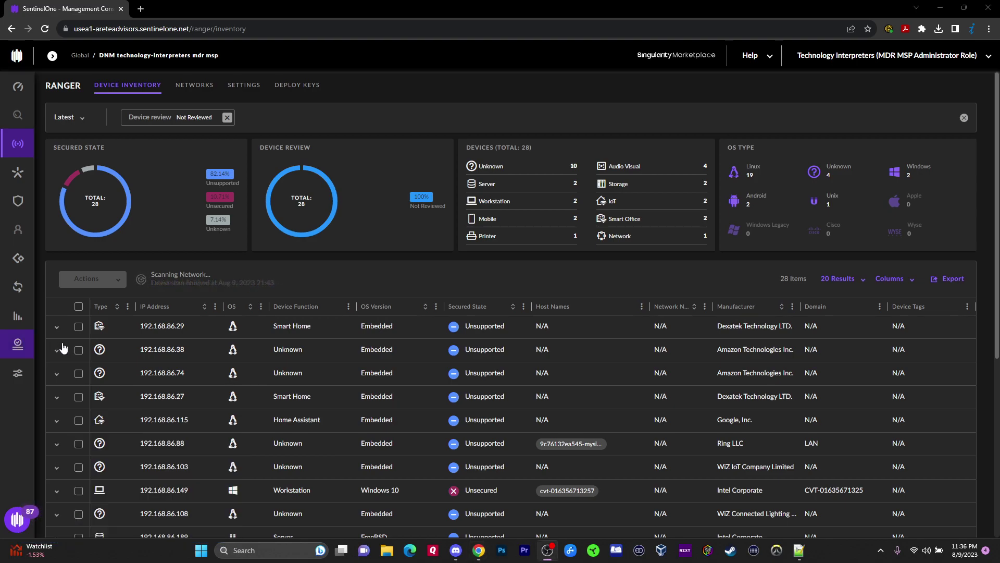
Step: View the device review statuses for 192.168.86.29, close them without applying one, and clear the device selection and the Not Reviewed filter
left_click(78, 328)
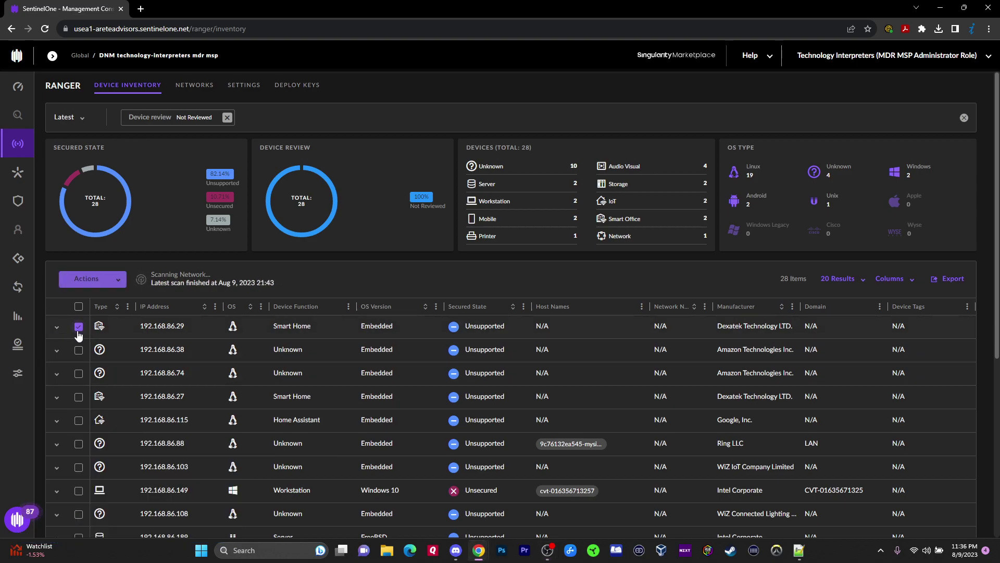
left_click(97, 284)
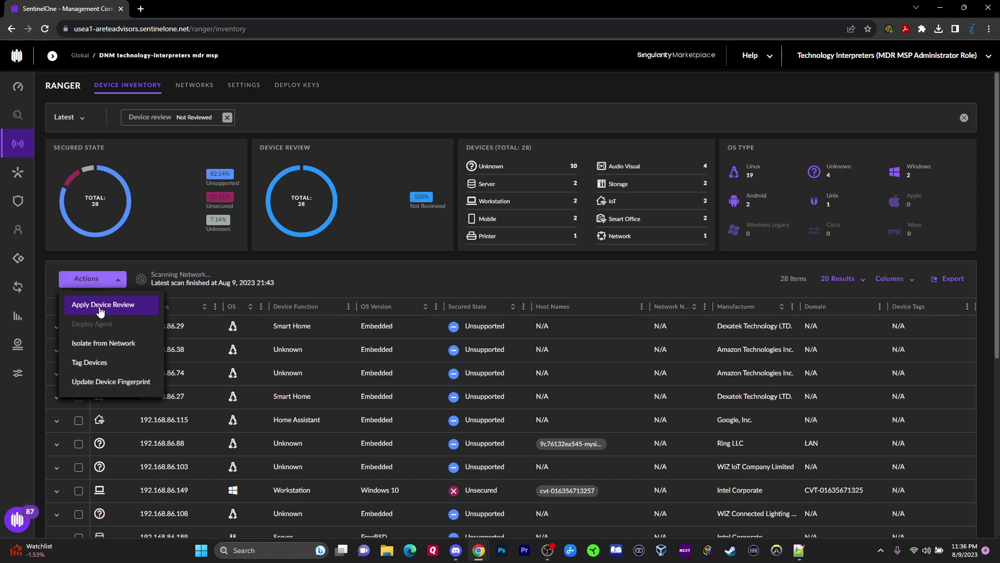
left_click(101, 307)
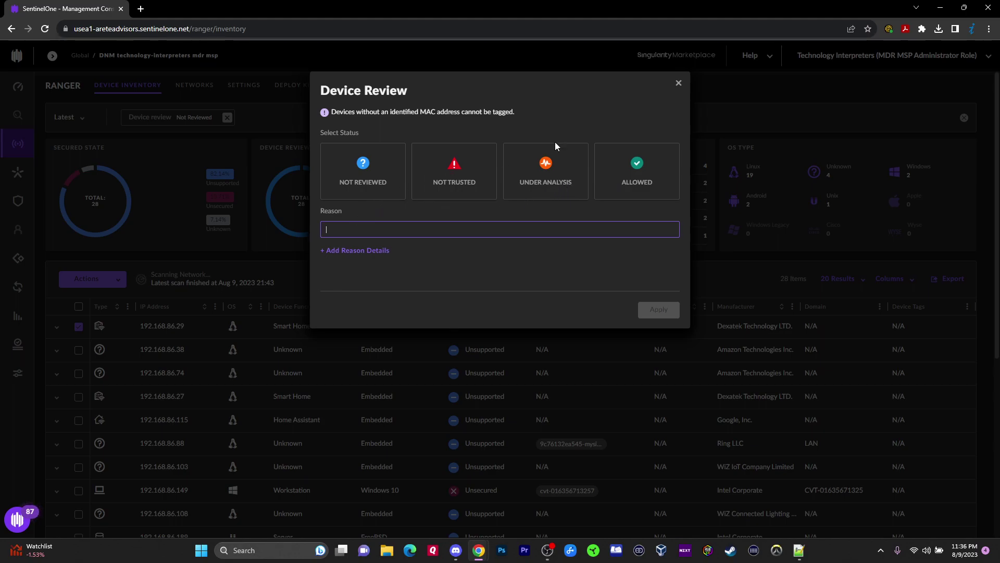
left_click(679, 85)
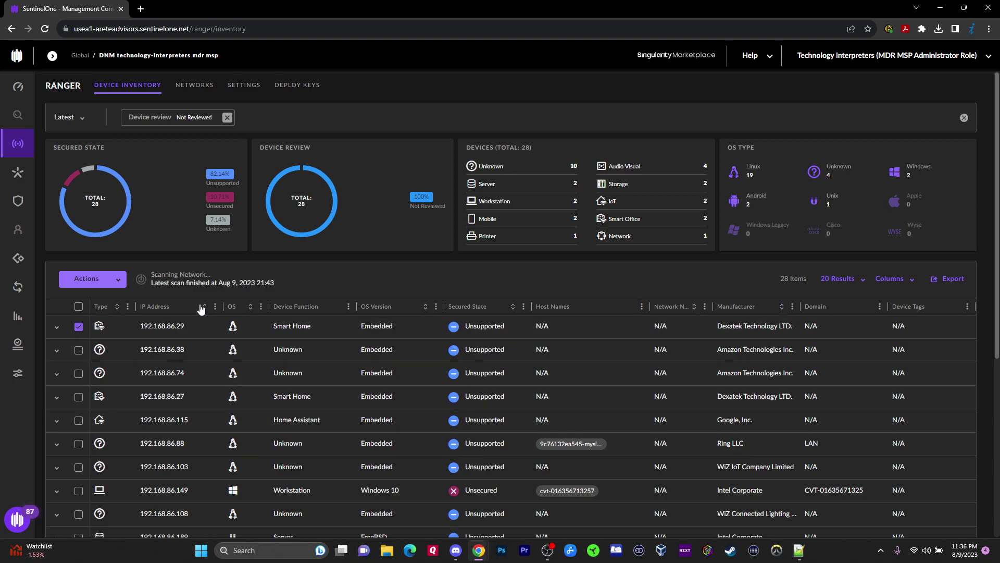
left_click(78, 327)
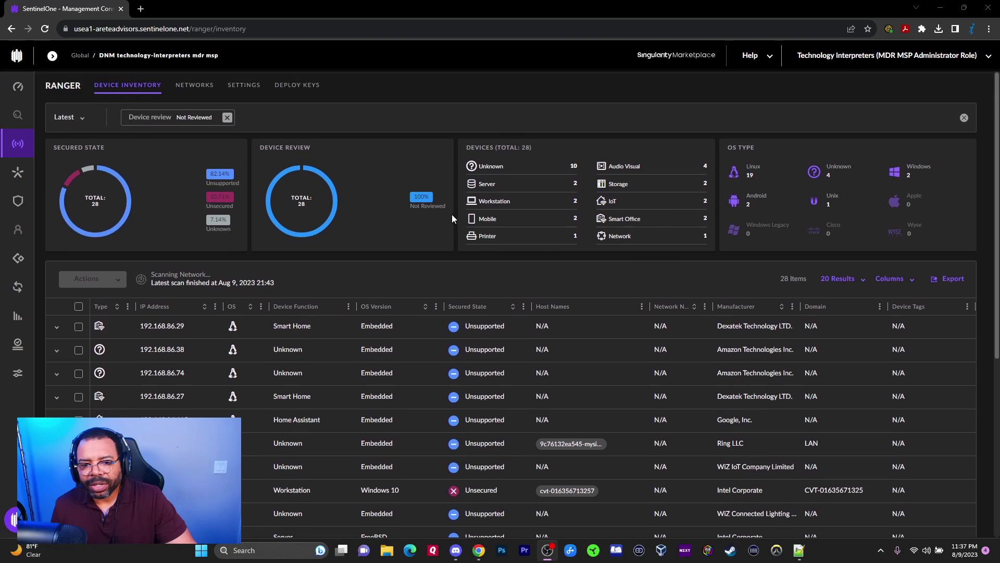
left_click(227, 117)
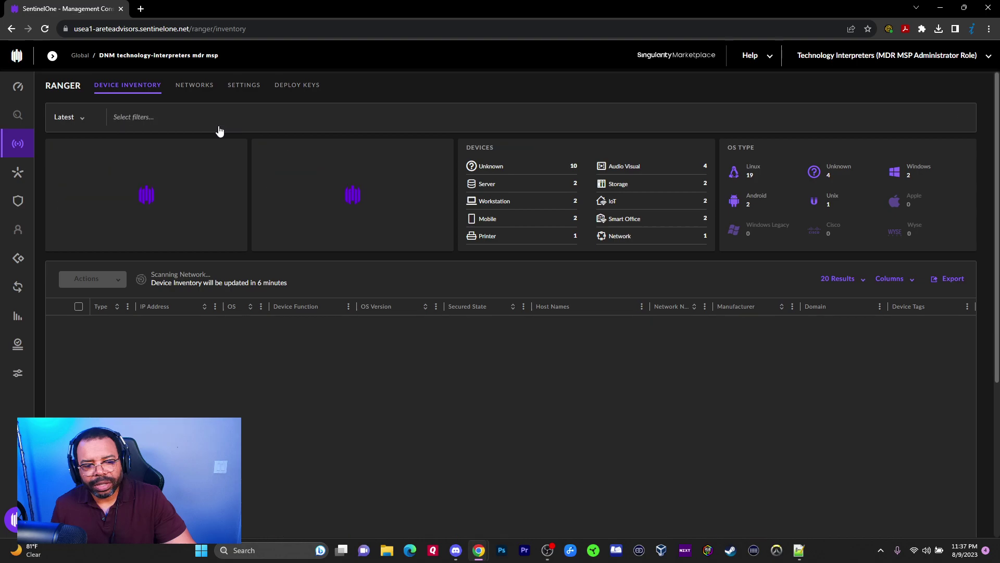
Step: Open Ranger's Networks list and review the columns available for its table
left_click(192, 86)
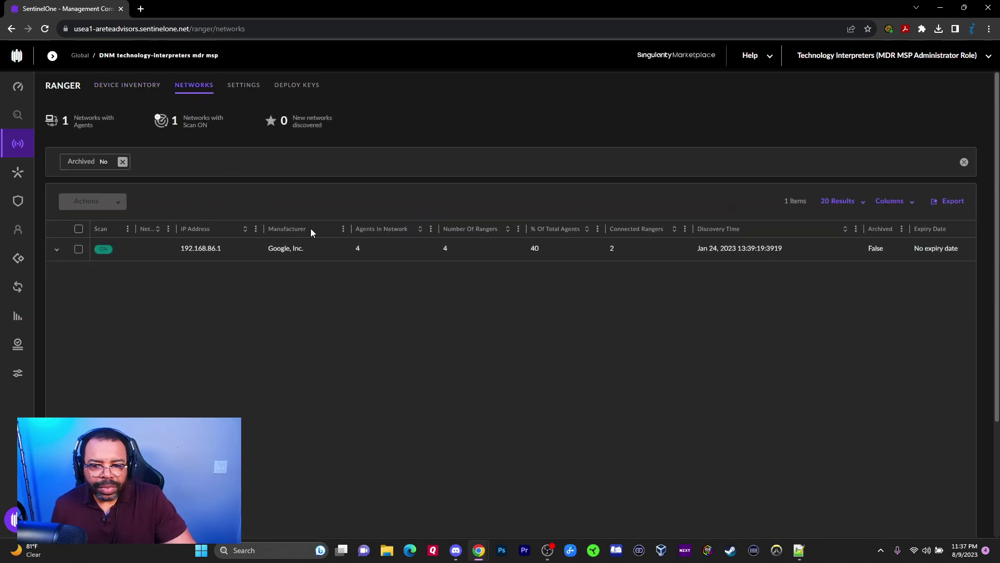
left_click(913, 203)
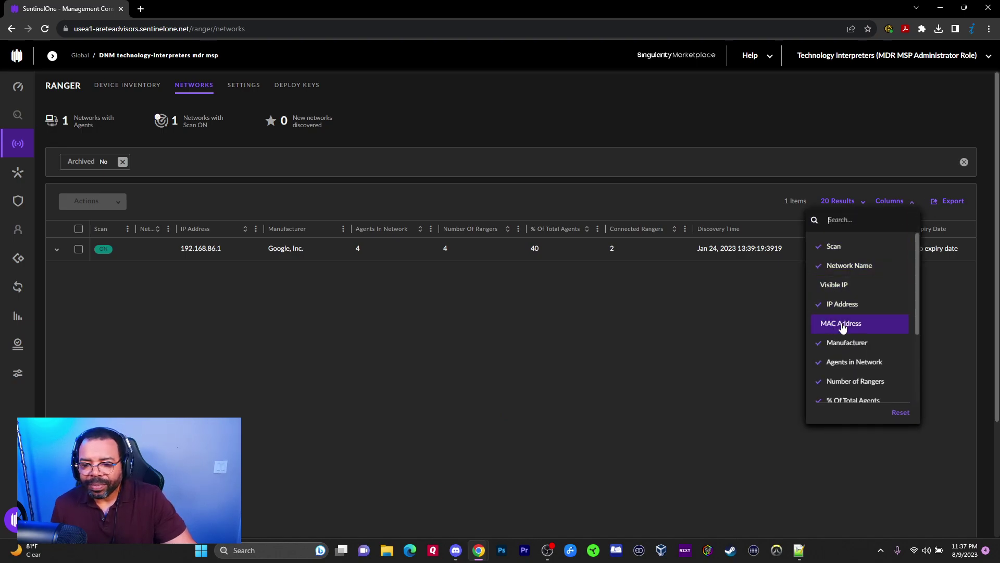
scroll(838, 328, "down", 3)
left_click(600, 315)
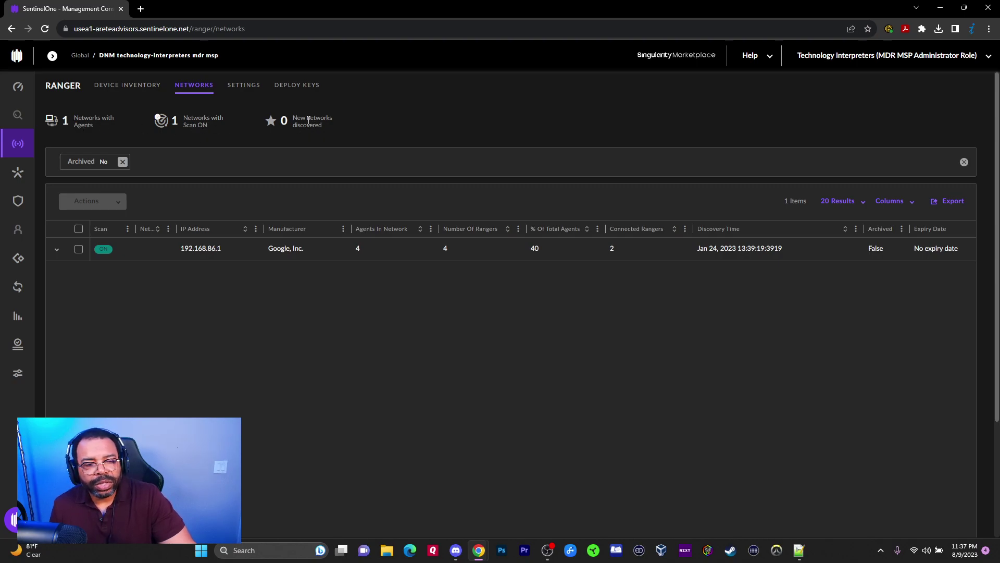
Step: Open Ranger's settings and review the general scan options, including the explanations for scan snapshot interval and minimum Agents in a corporate network
left_click(234, 85)
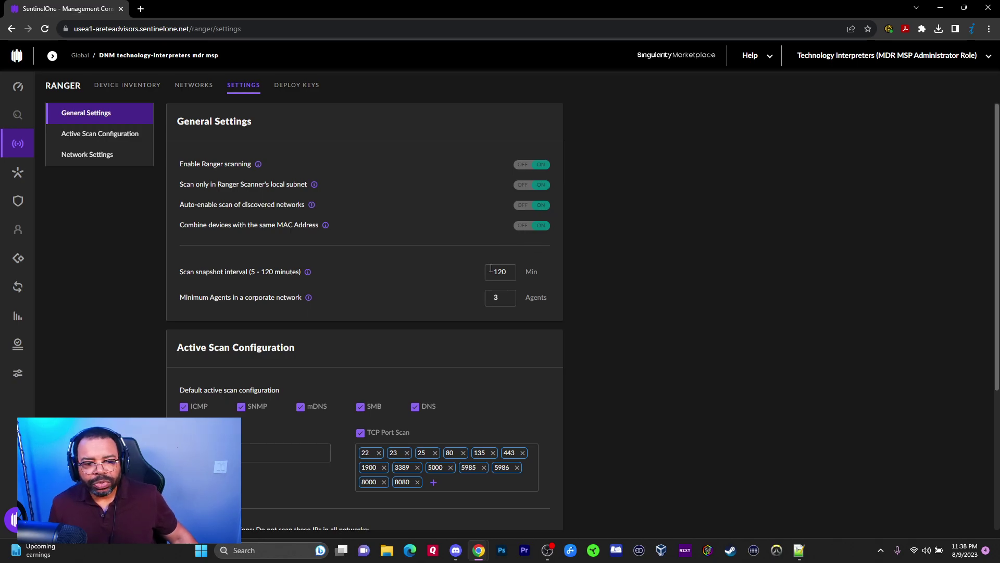
scroll(472, 256, "down", 1)
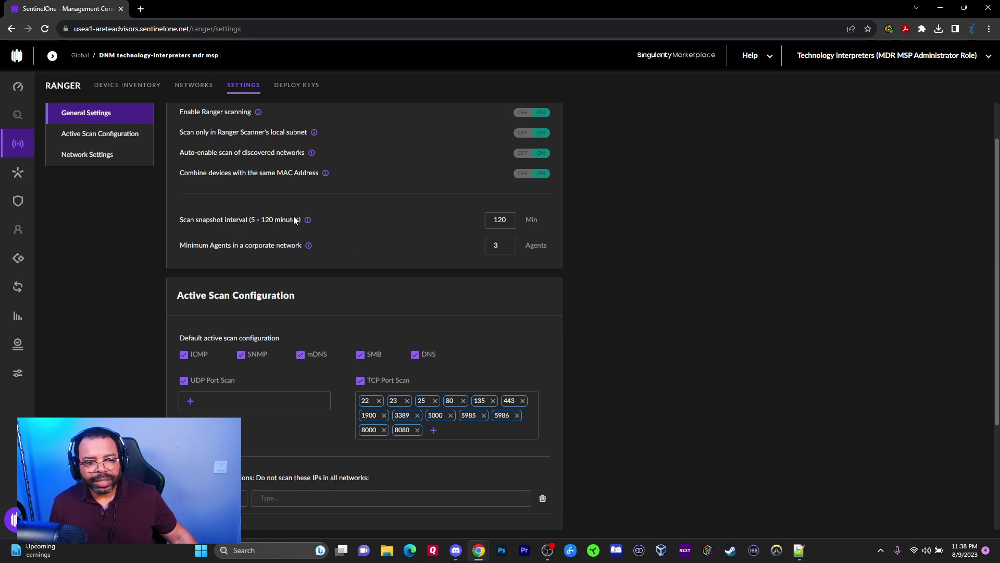
mouse_move(308, 222)
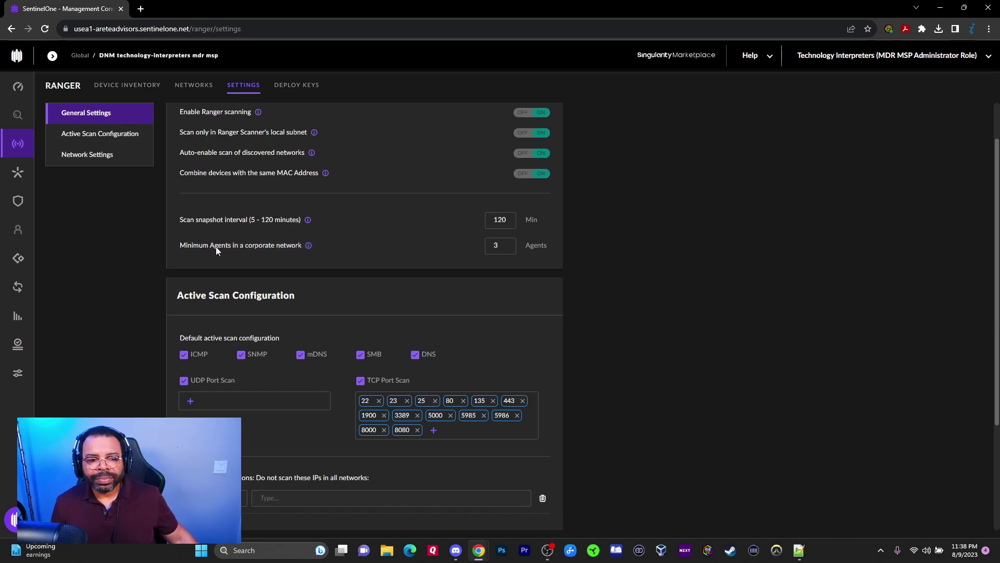
mouse_move(309, 246)
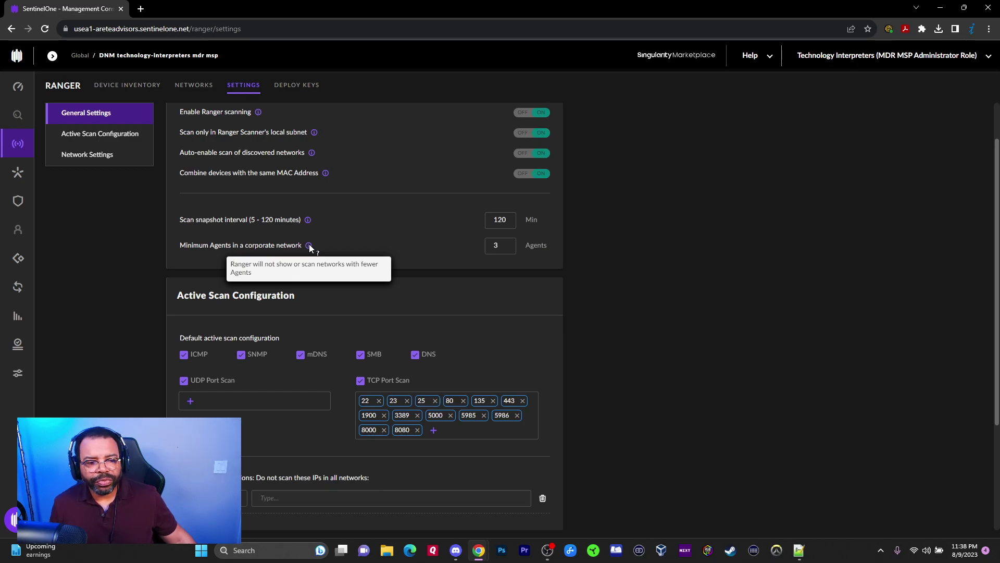
Step: Examine the active scan configuration and the network settings for how long networks show as new and the 1-7 day display period
scroll(317, 256, "down", 3)
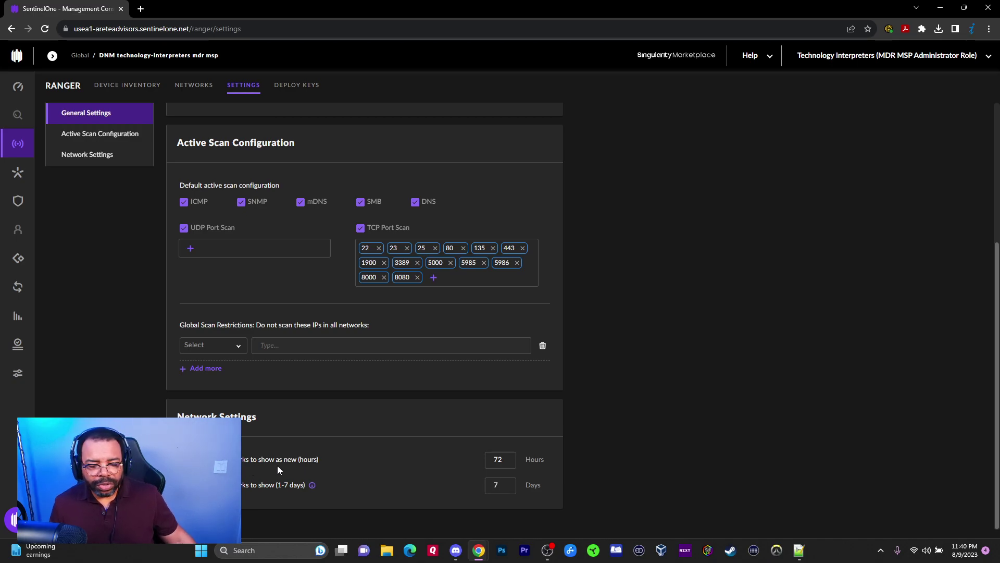
double_click(498, 460)
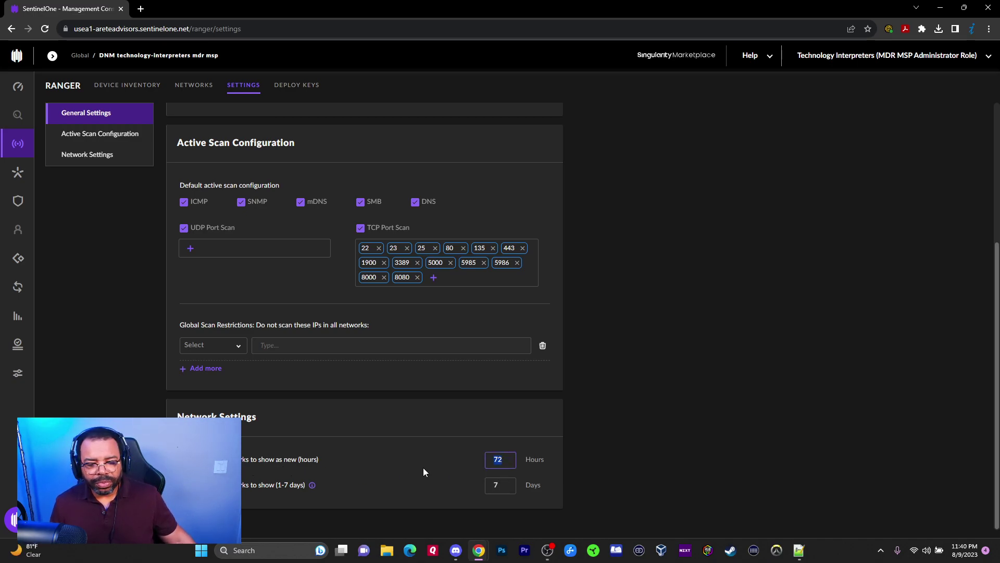
left_click(513, 463)
double_click(513, 463)
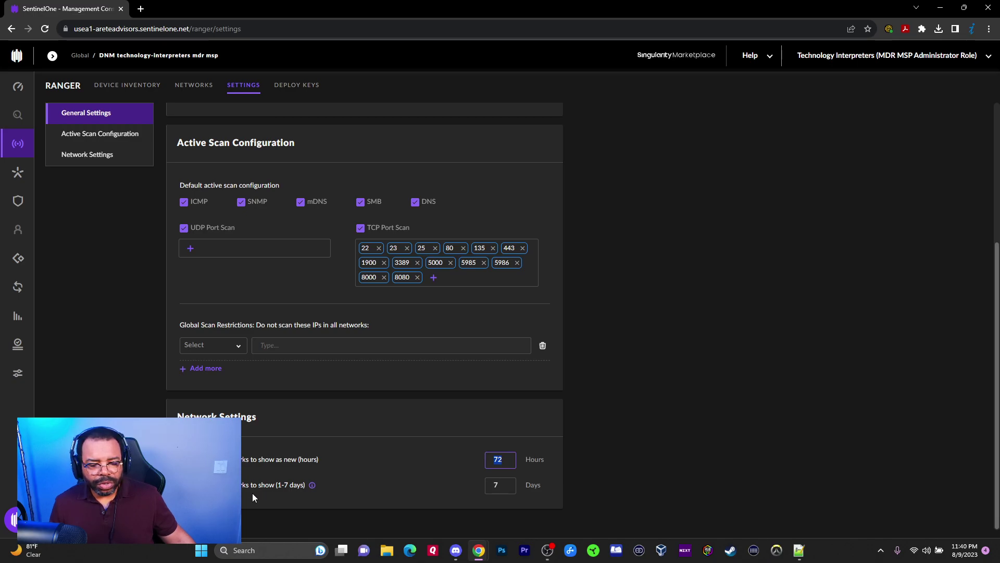
double_click(505, 485)
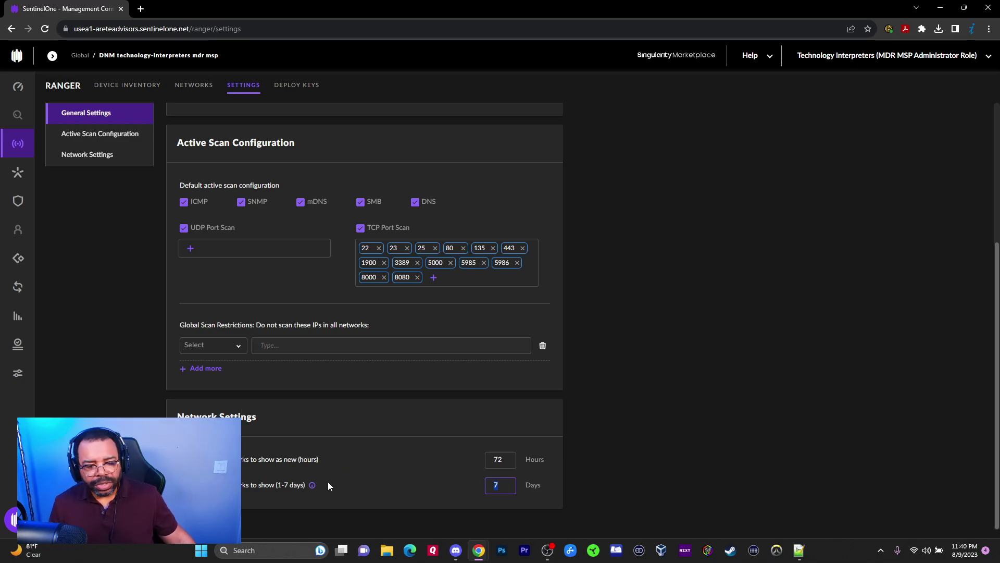
mouse_move(312, 485)
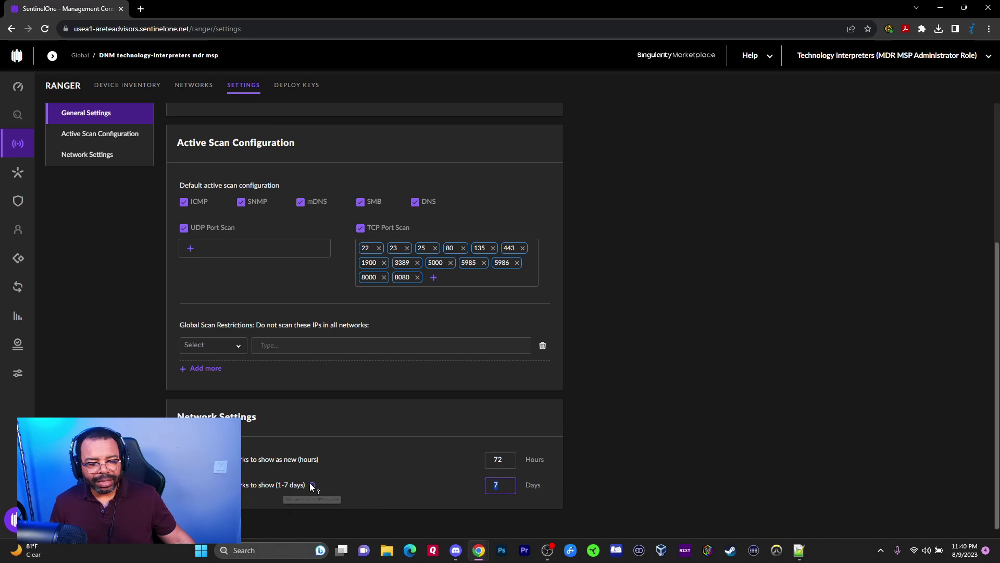
Step: Go through the General Settings, Active Scan Configuration and Network Settings sections in order
left_click(63, 138)
scroll(173, 179, "up", 2)
scroll(172, 180, "up", 2)
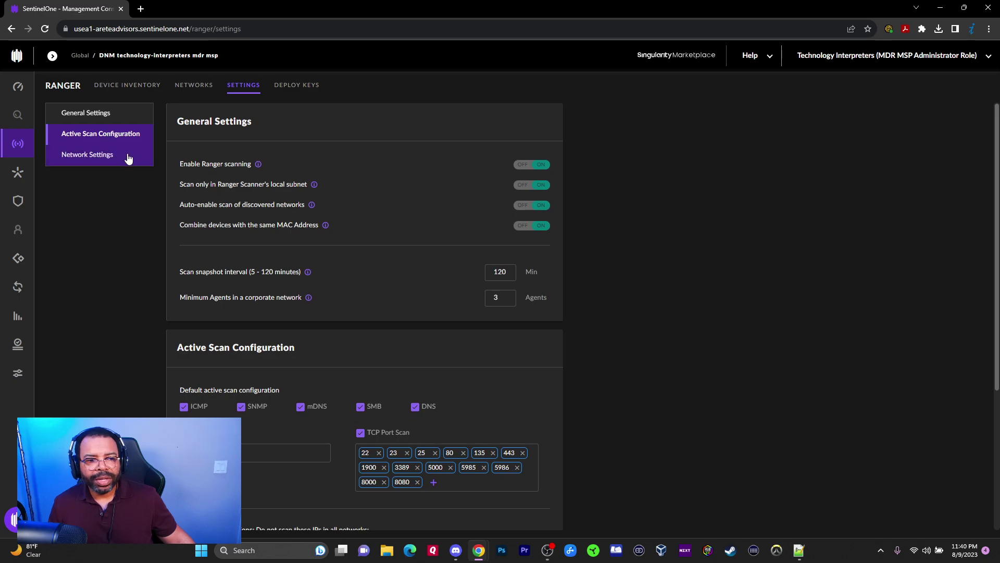
left_click(84, 115)
left_click(107, 132)
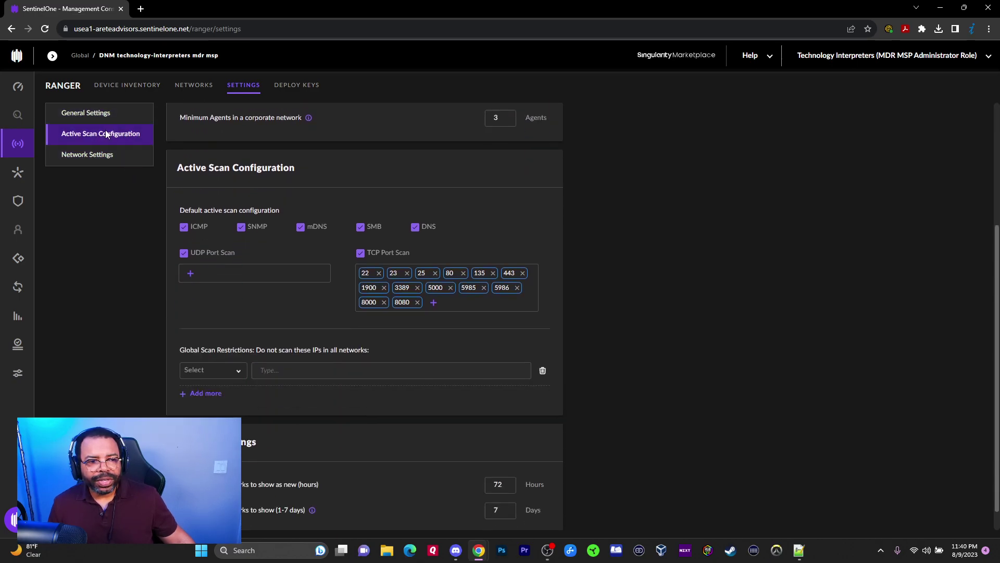
left_click(100, 155)
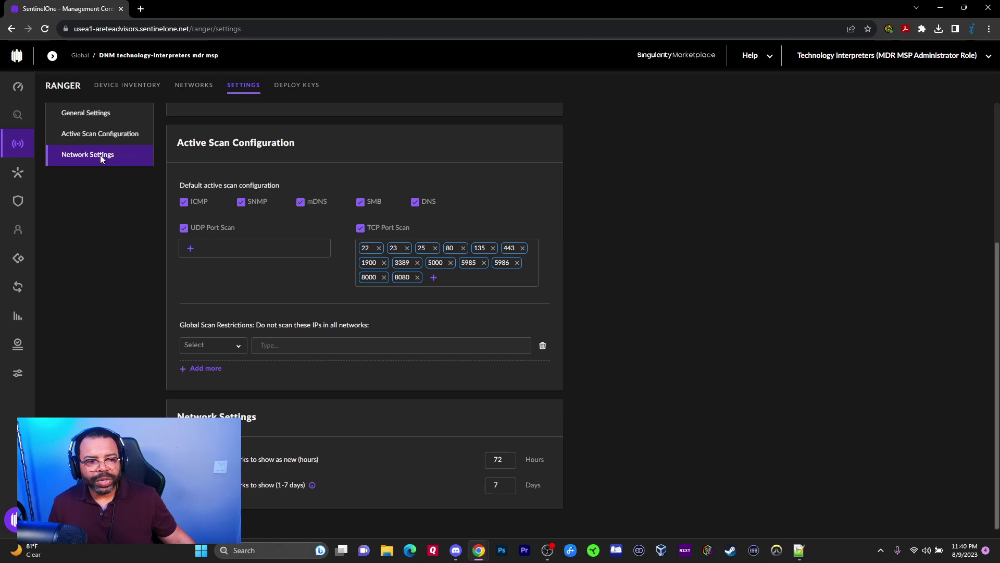
Step: Open the new credentials group form under Deploy Keys, view the associated domain choices, and close it without creating a group
left_click(287, 86)
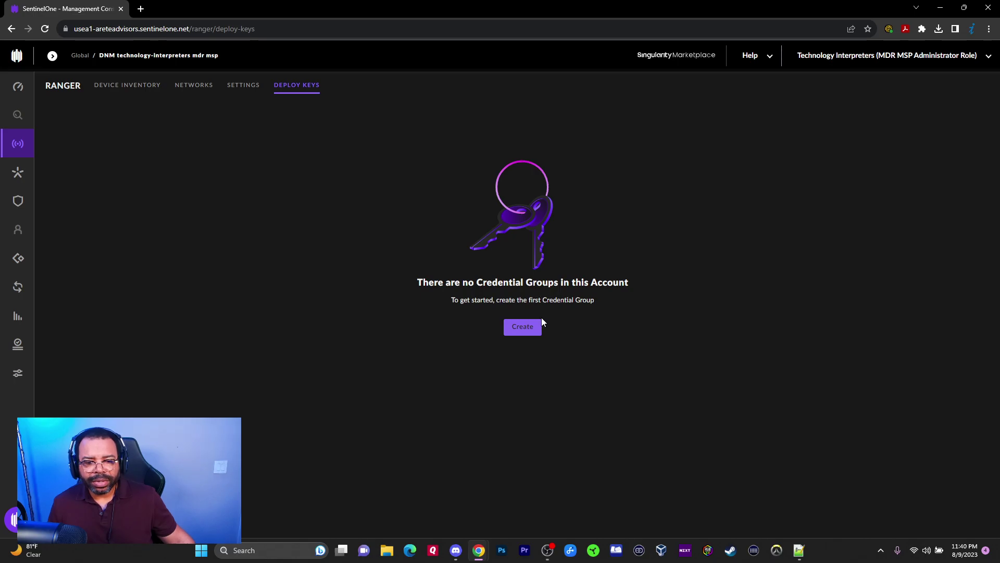
left_click(522, 331)
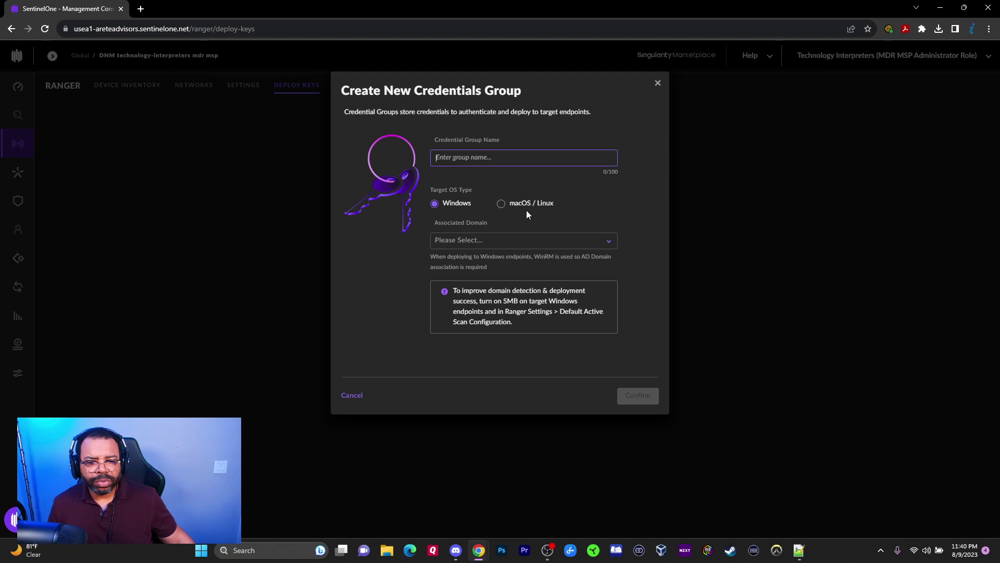
left_click(446, 246)
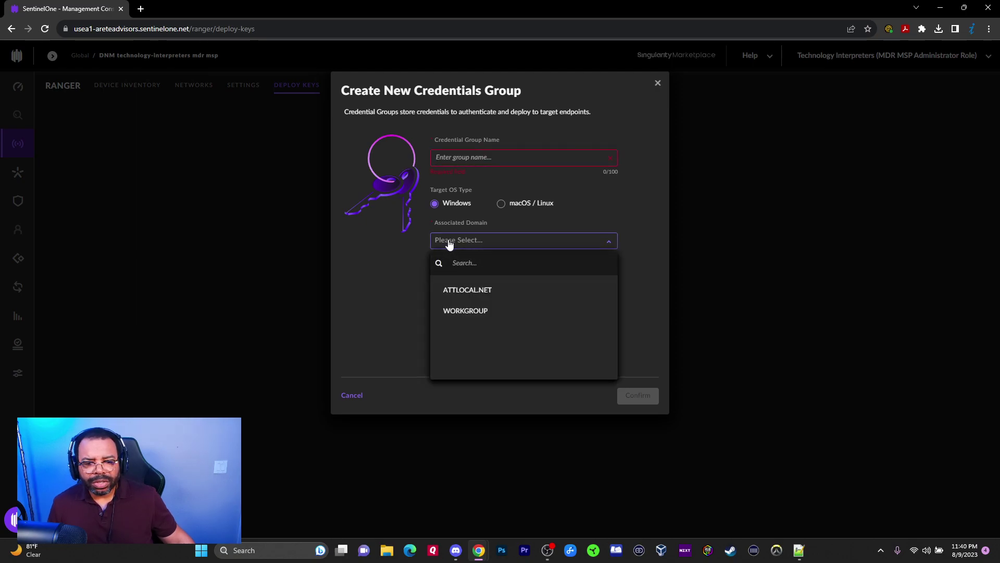
left_click(450, 245)
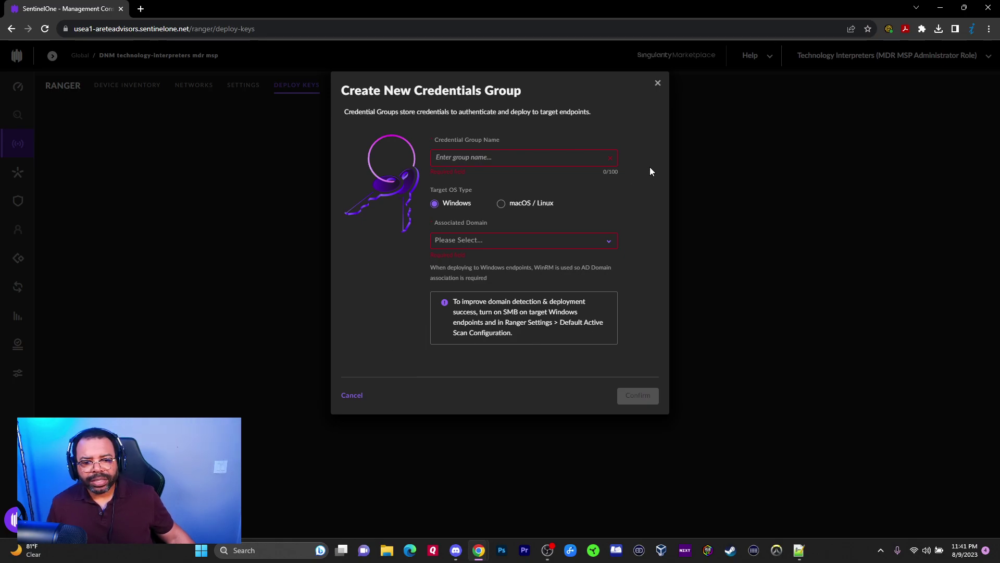
left_click(658, 83)
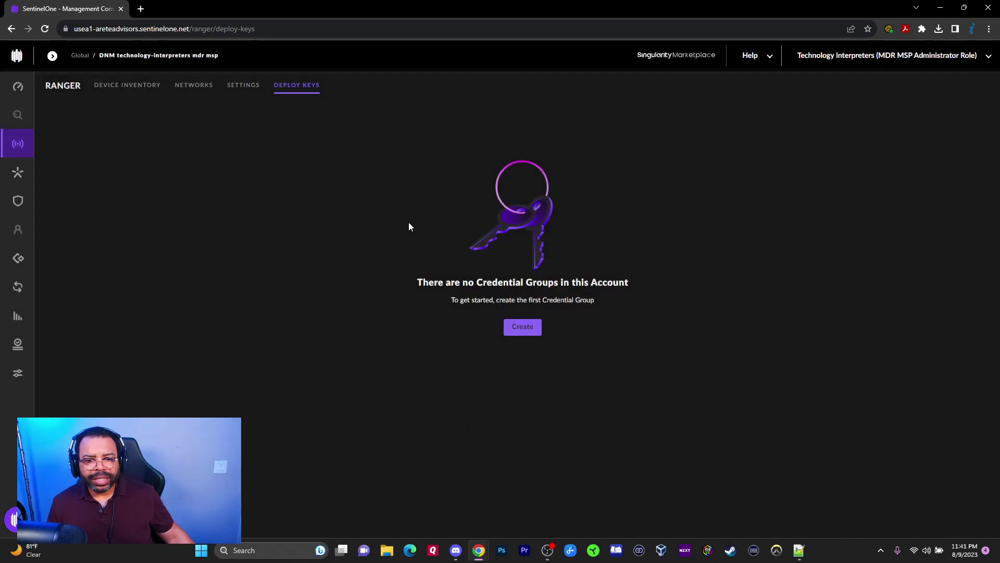
Step: Return to the device inventory and hide the Host Names column in its table
left_click(234, 86)
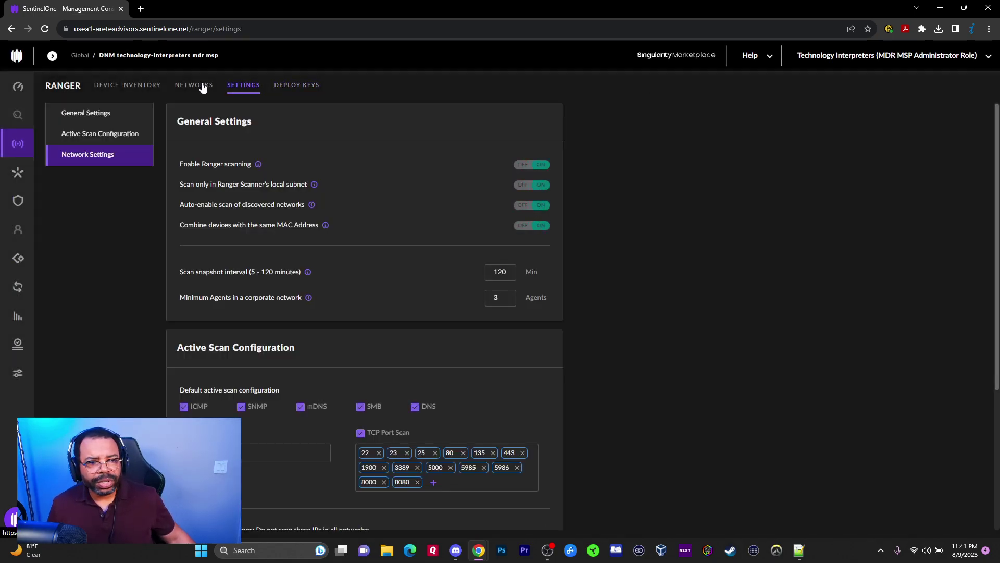
left_click(190, 85)
left_click(148, 85)
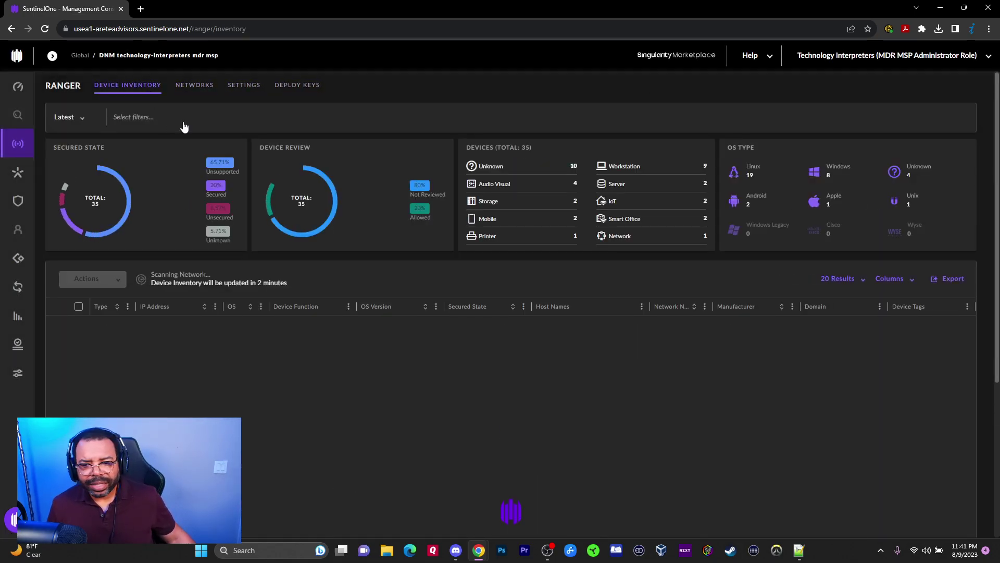
mouse_move(11, 116)
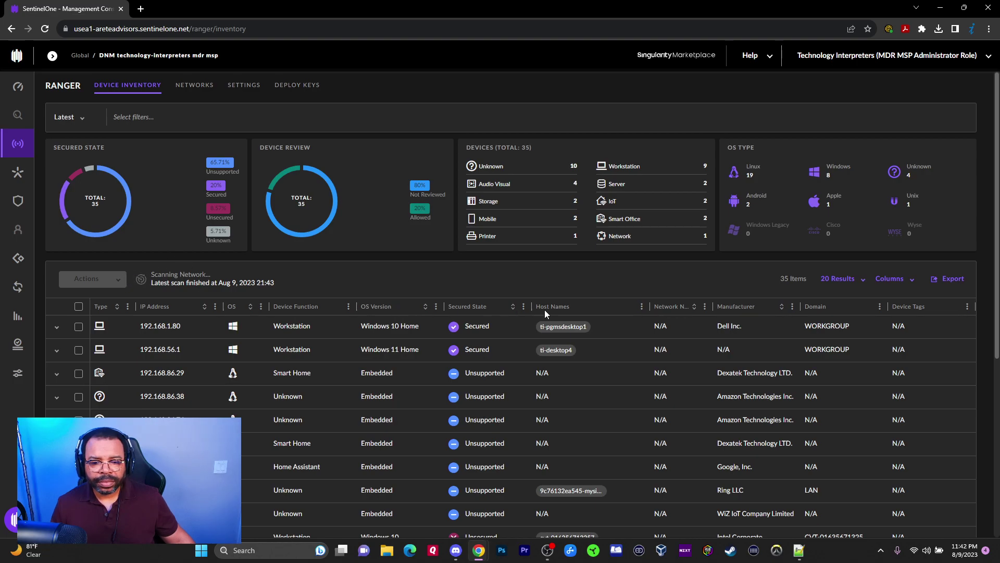
left_click(644, 306)
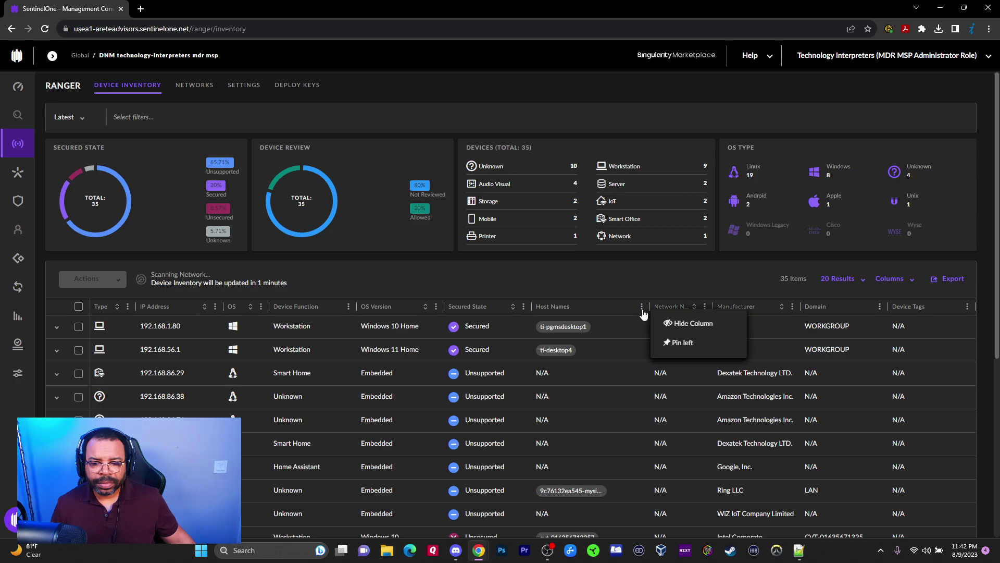
left_click(682, 324)
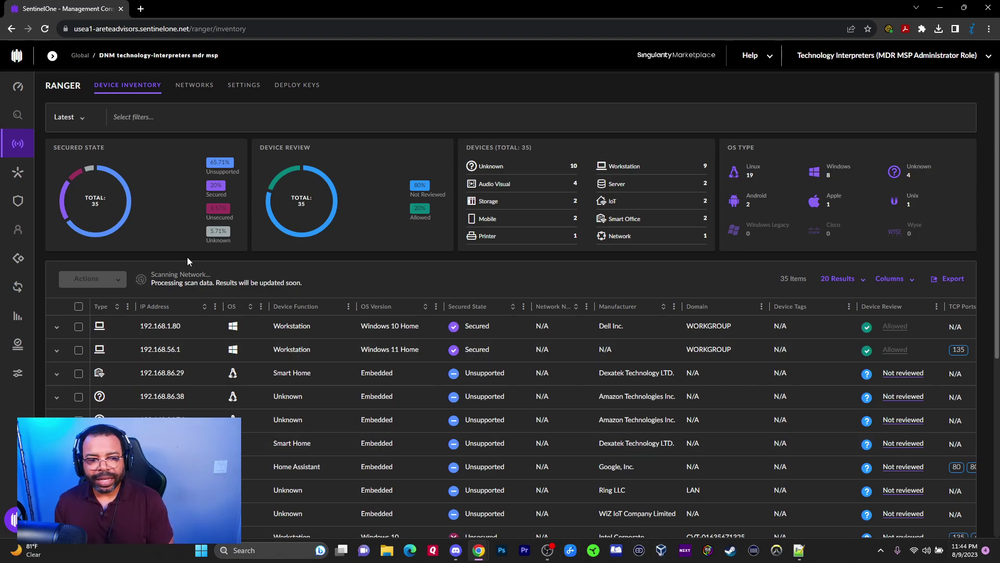
Step: Revisit Ranger's Active Scan Configuration settings and return to the device inventory
left_click(194, 86)
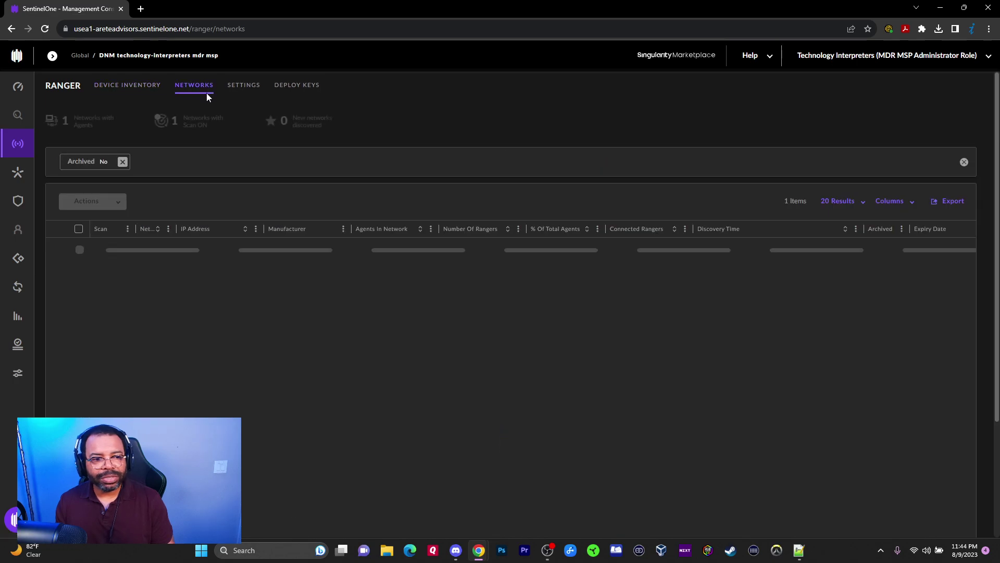
left_click(234, 91)
left_click(110, 136)
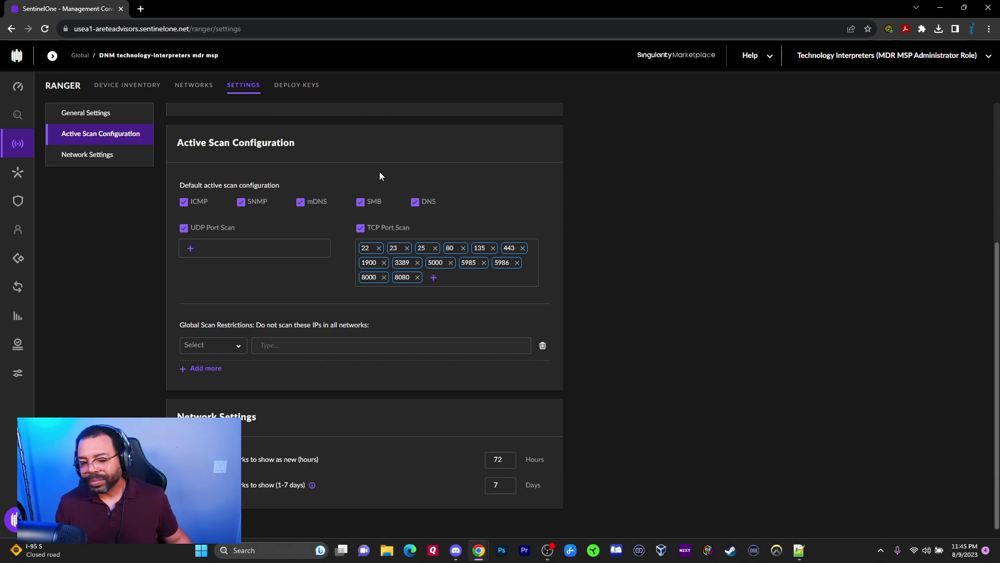
left_click(137, 89)
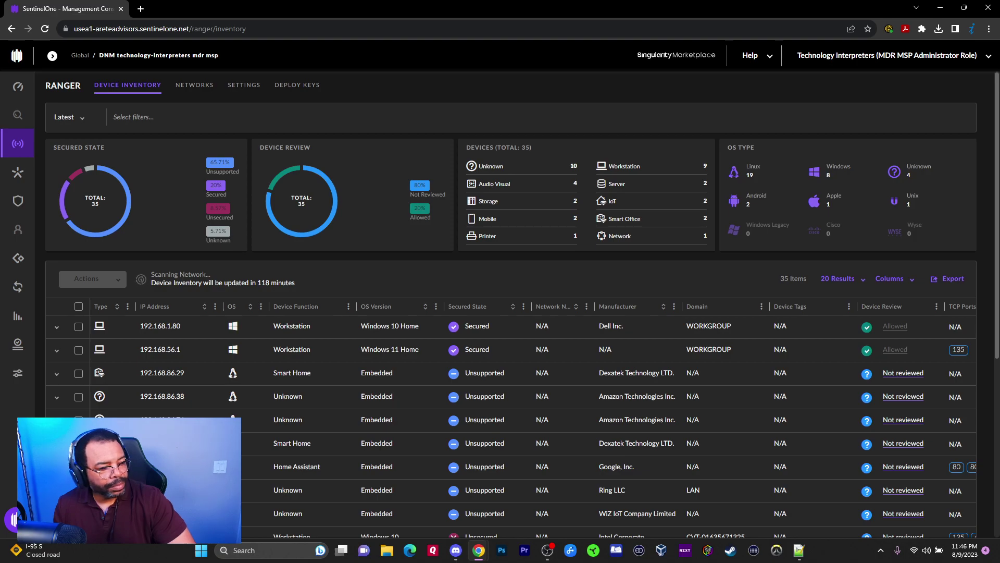
key("alt+Tab")
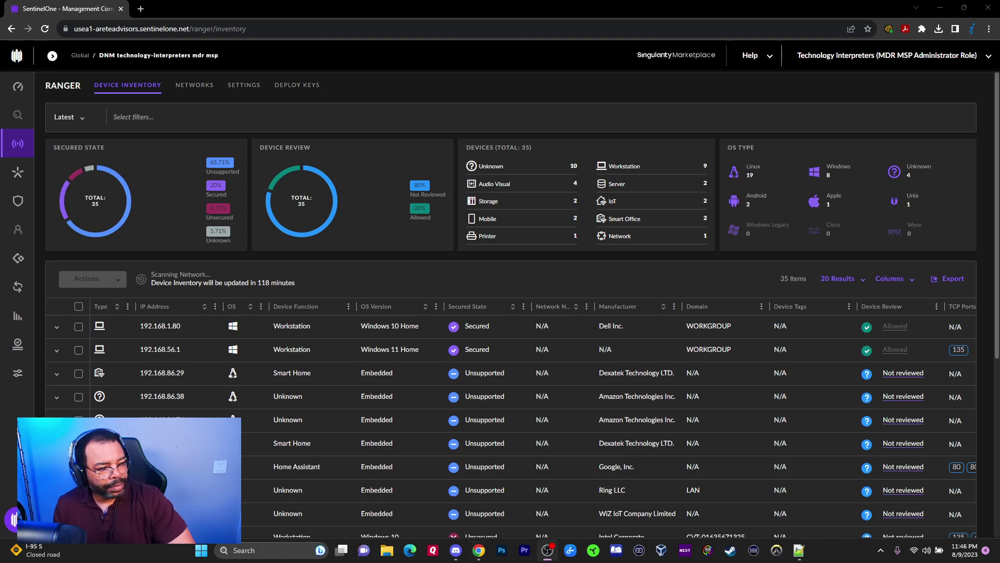